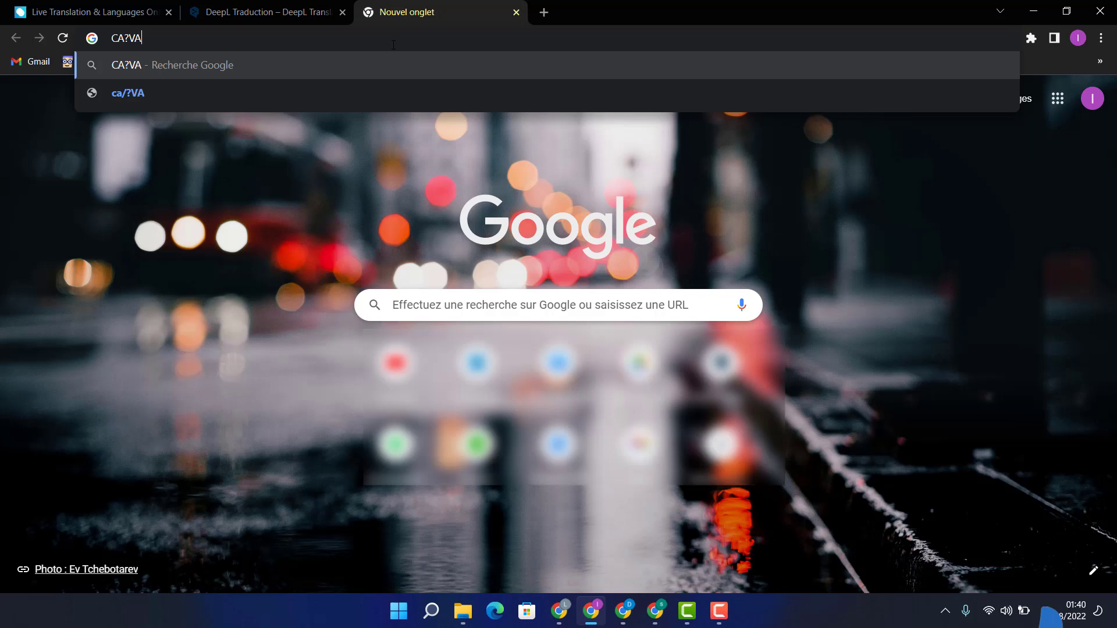
Step: Open canva.com in the empty browser tab and show the side navigation of the home page
key(BackSpace)
key(BackSpace)
key(BackSpace)
text(Nva.com)
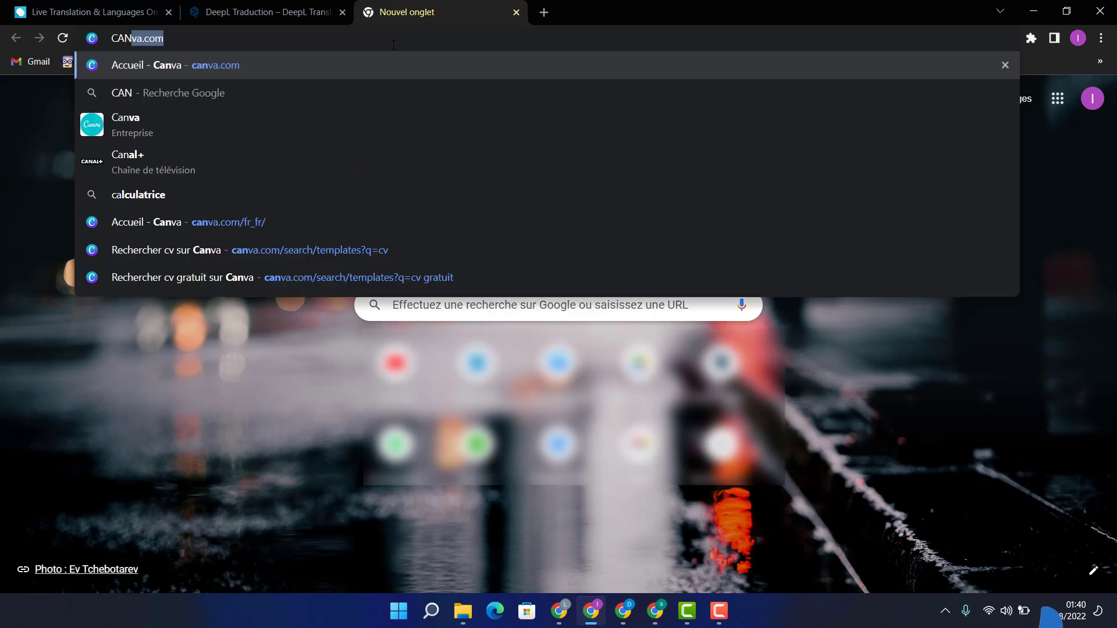
key(Return)
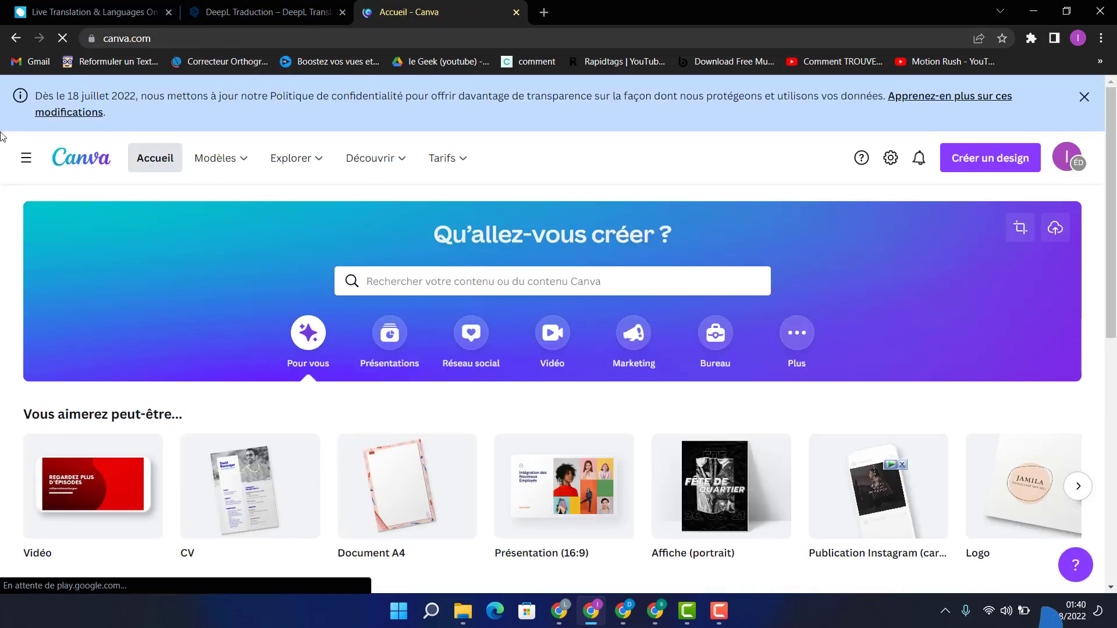
click(23, 167)
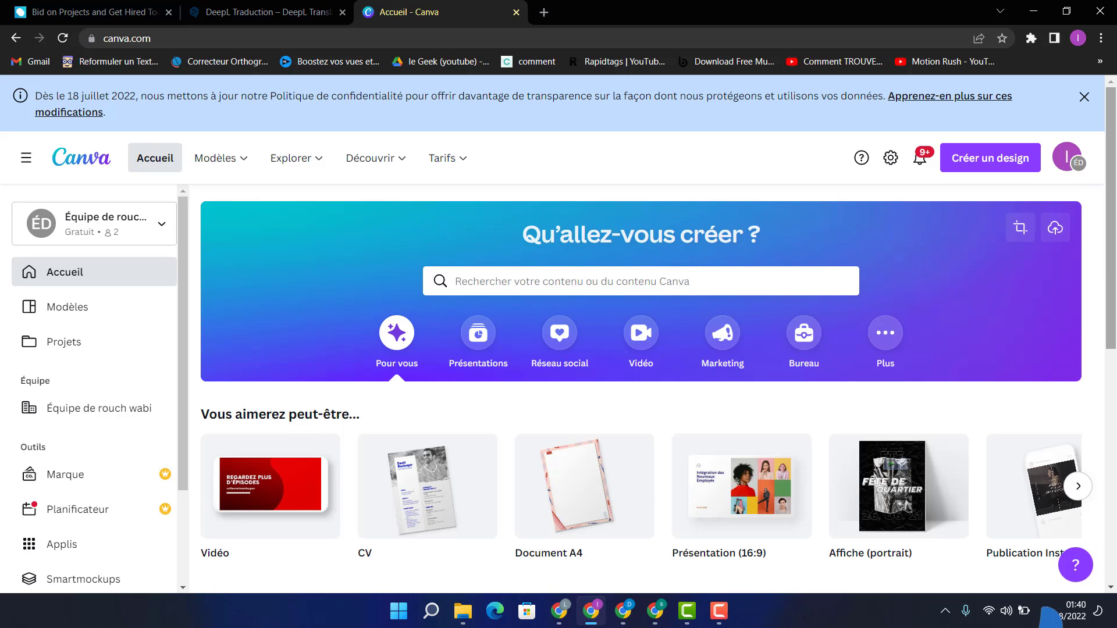
Step: Enter FLYE in the template search of the home page
scroll(501, 234, down, 1)
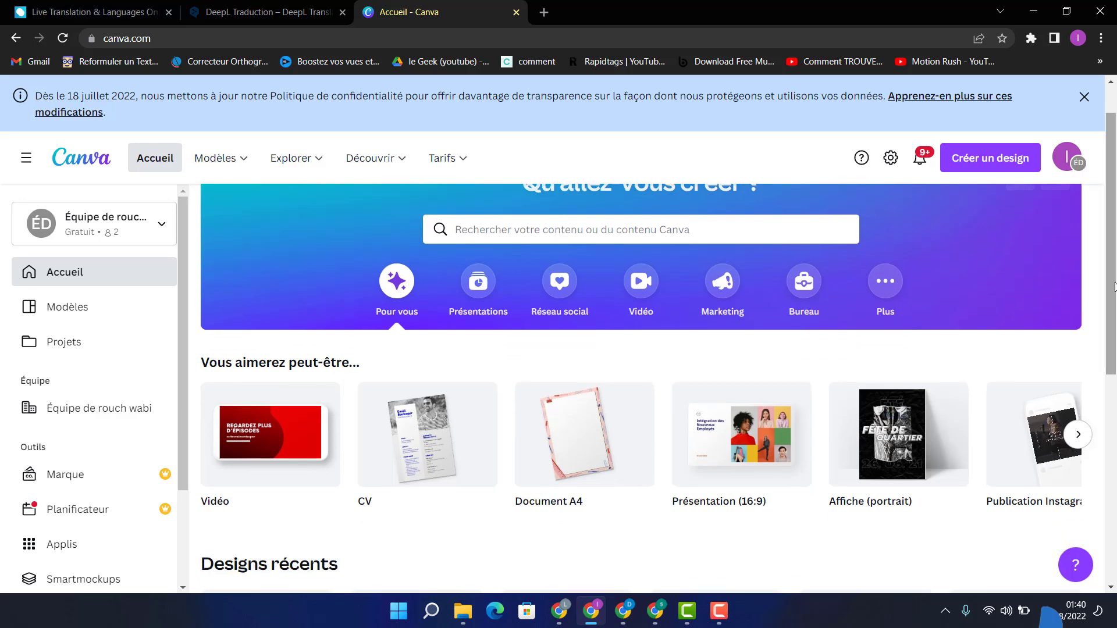
click(493, 234)
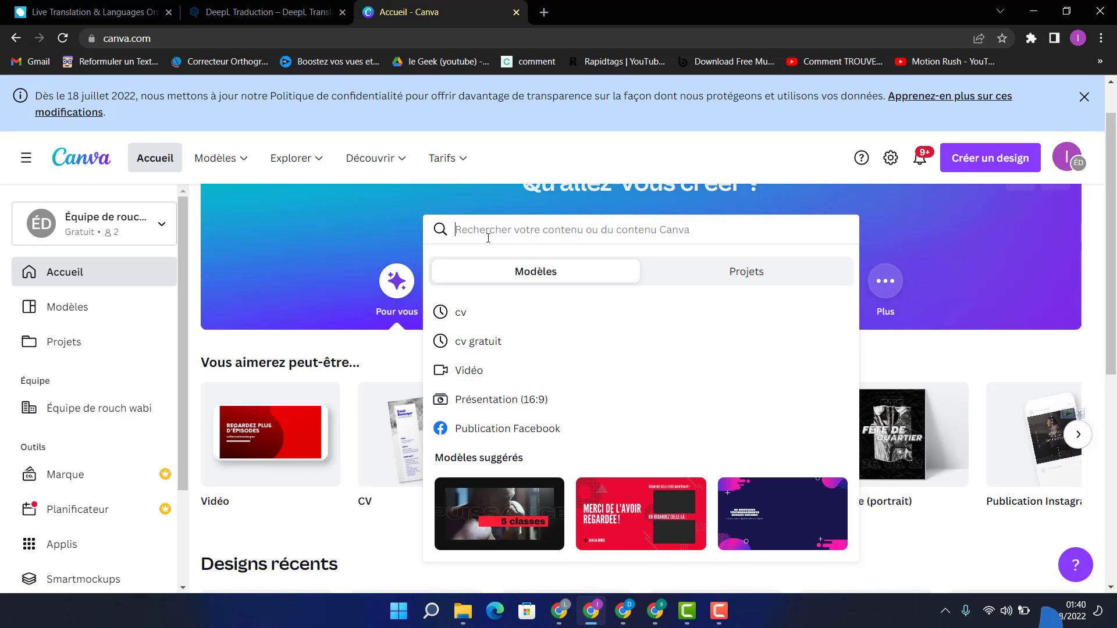
text(FLYE)
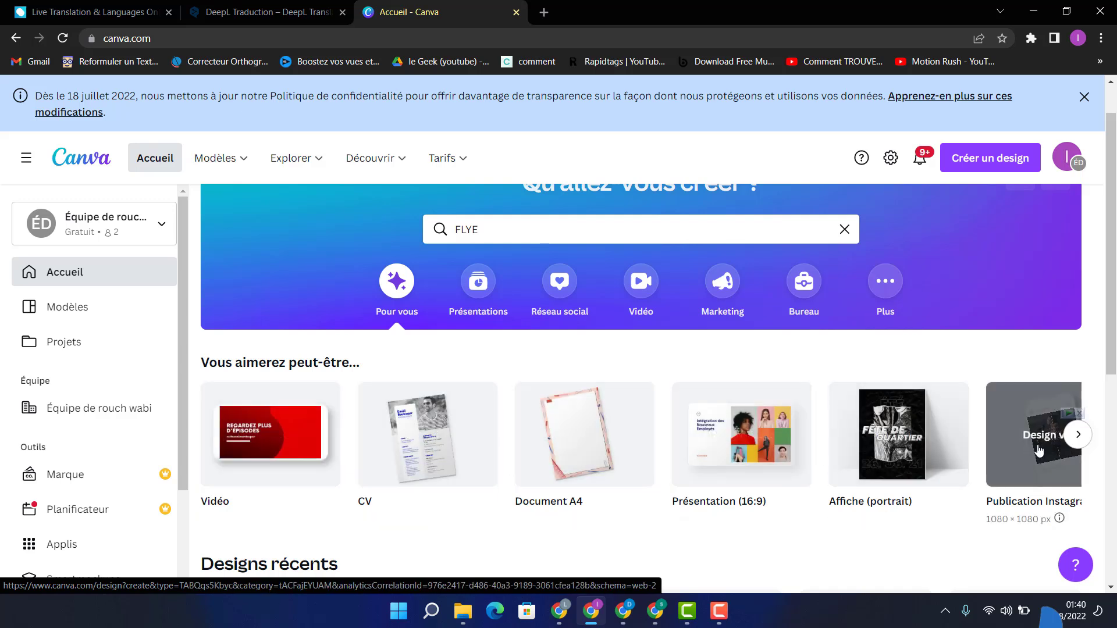
click(1078, 434)
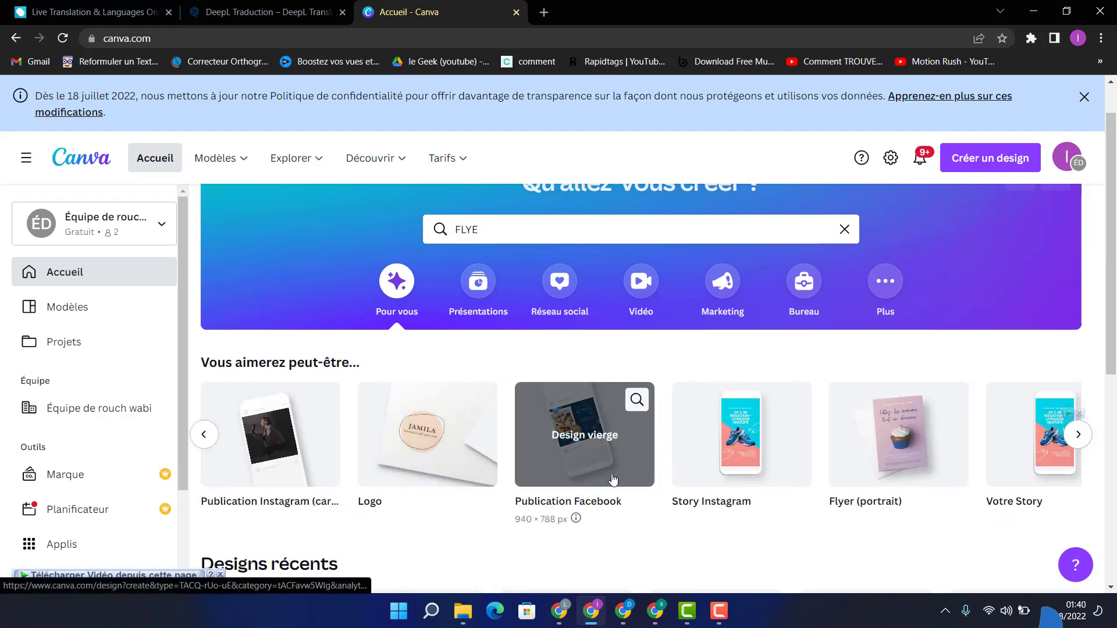
click(1083, 442)
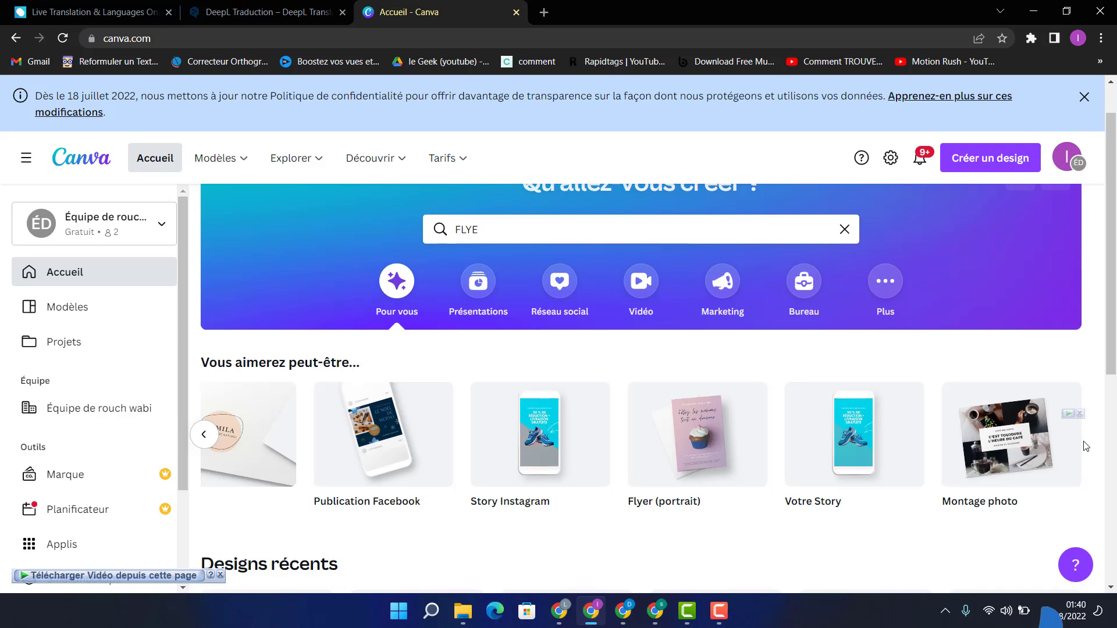
click(203, 435)
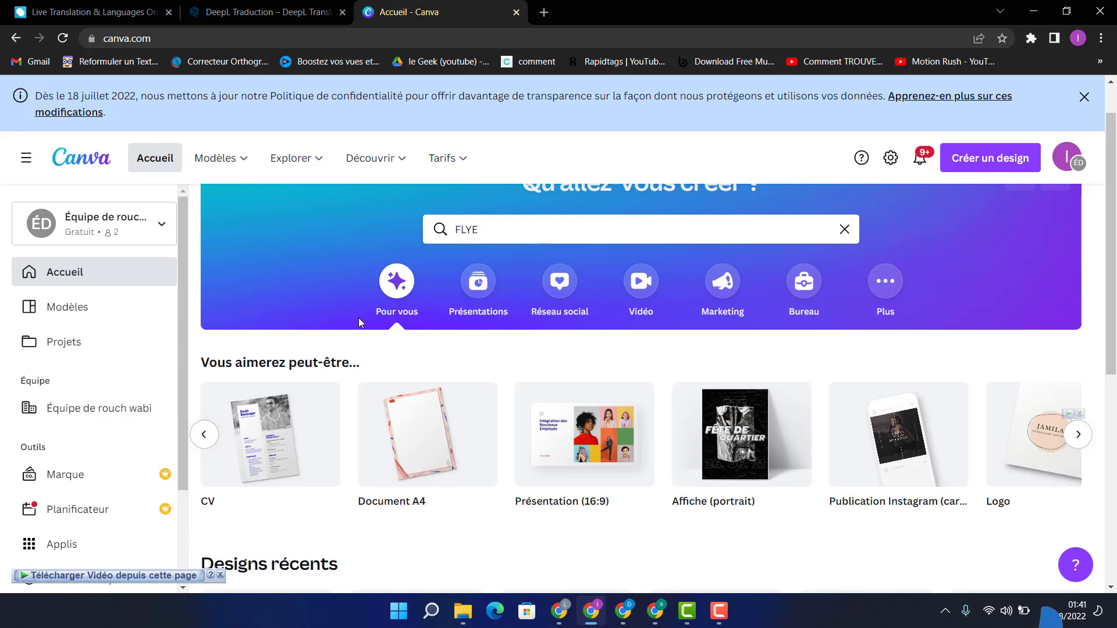
Step: Re-enter FLYE as the search term and open the suggested Flyer (portrait) templates
click(492, 230)
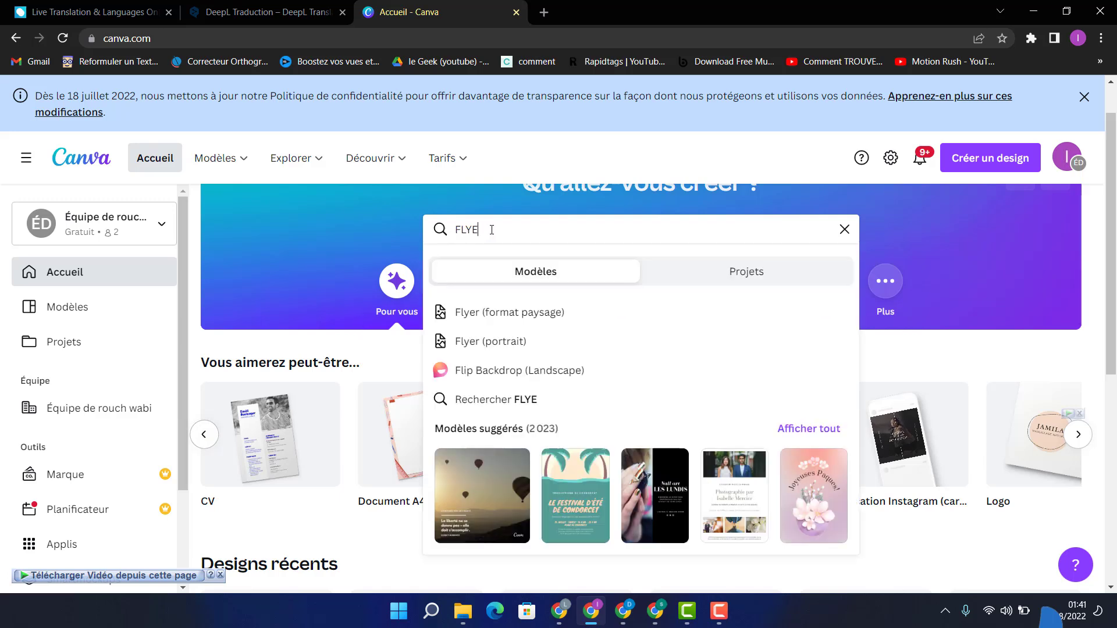
key(BackSpace)
key(BackSpace)
key(BackSpace)
text(L)
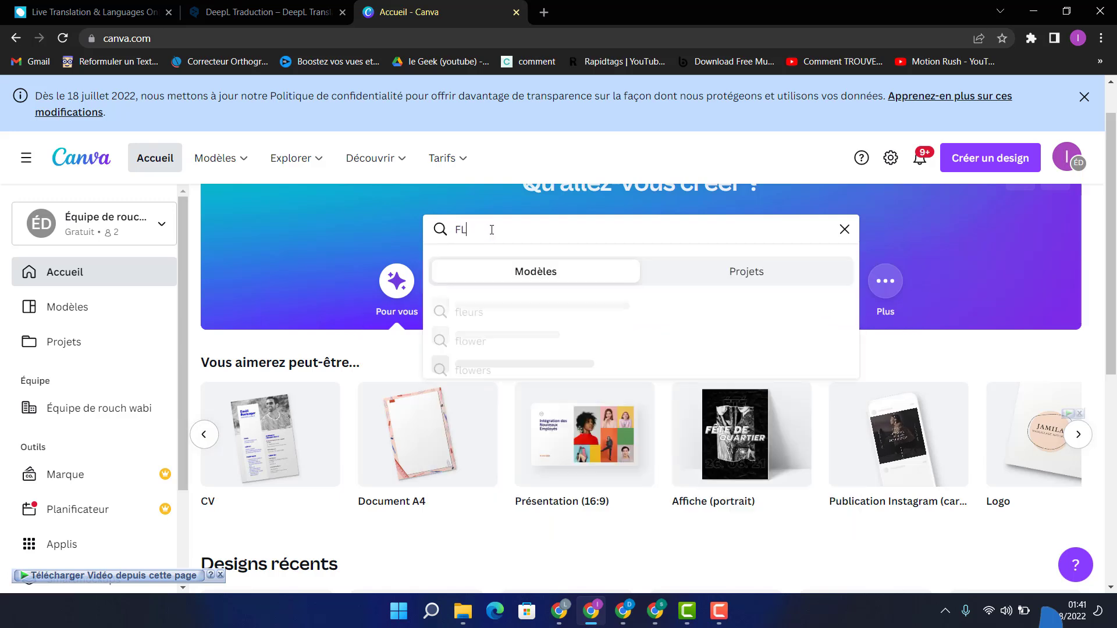
text(YE)
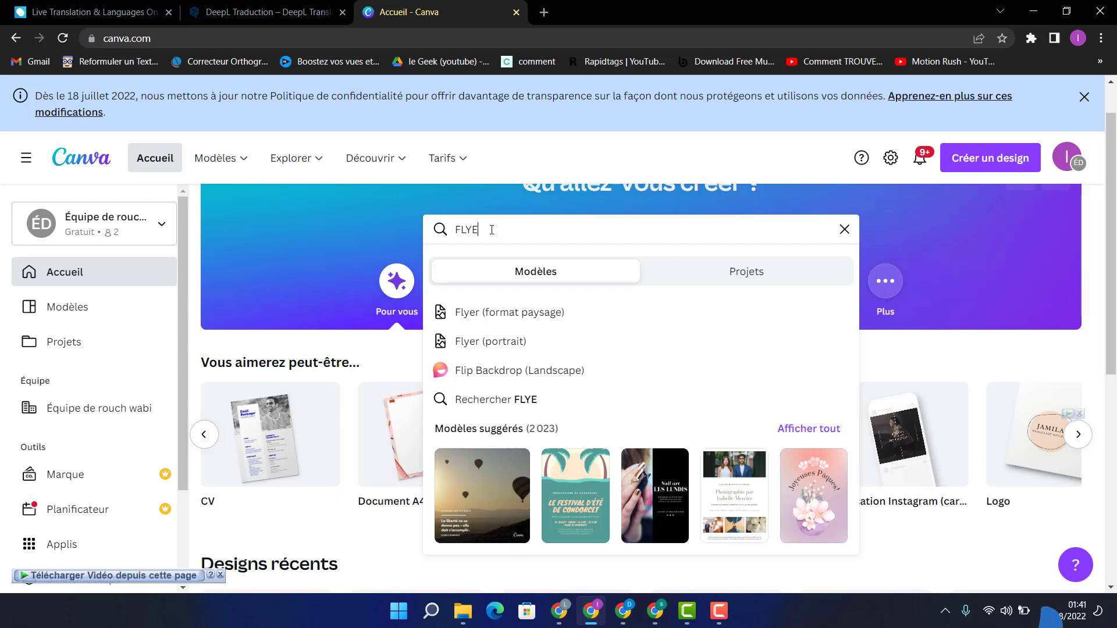
click(491, 342)
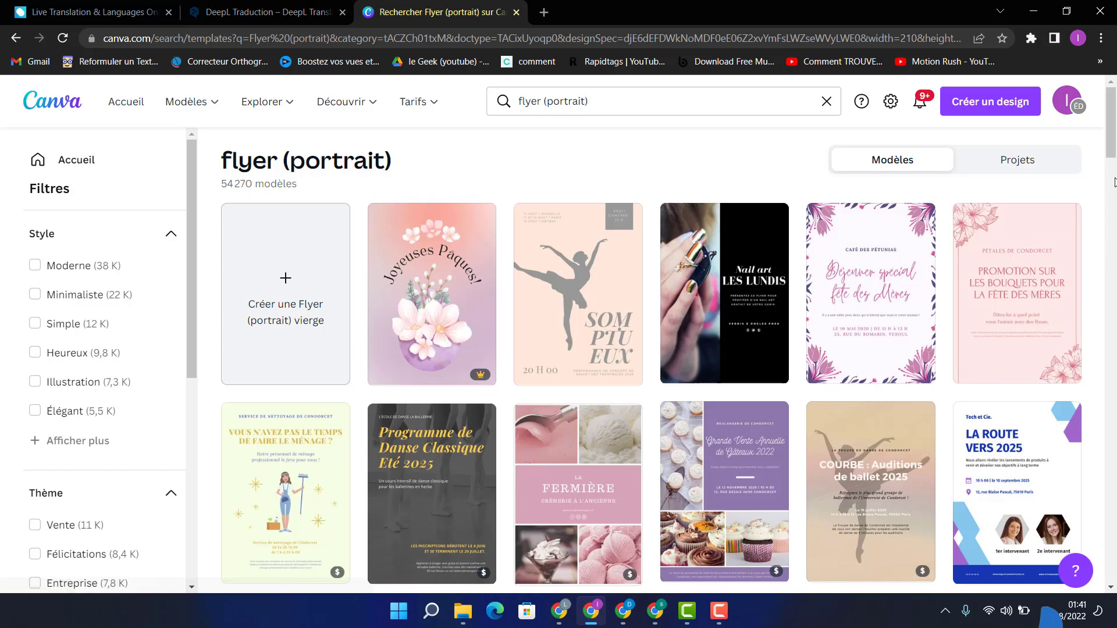
Step: Browse the portrait flyer templates and open the dark bakery flyer titled "Le bonheur fait maison" for editing
drag(1115, 154, 1115, 157)
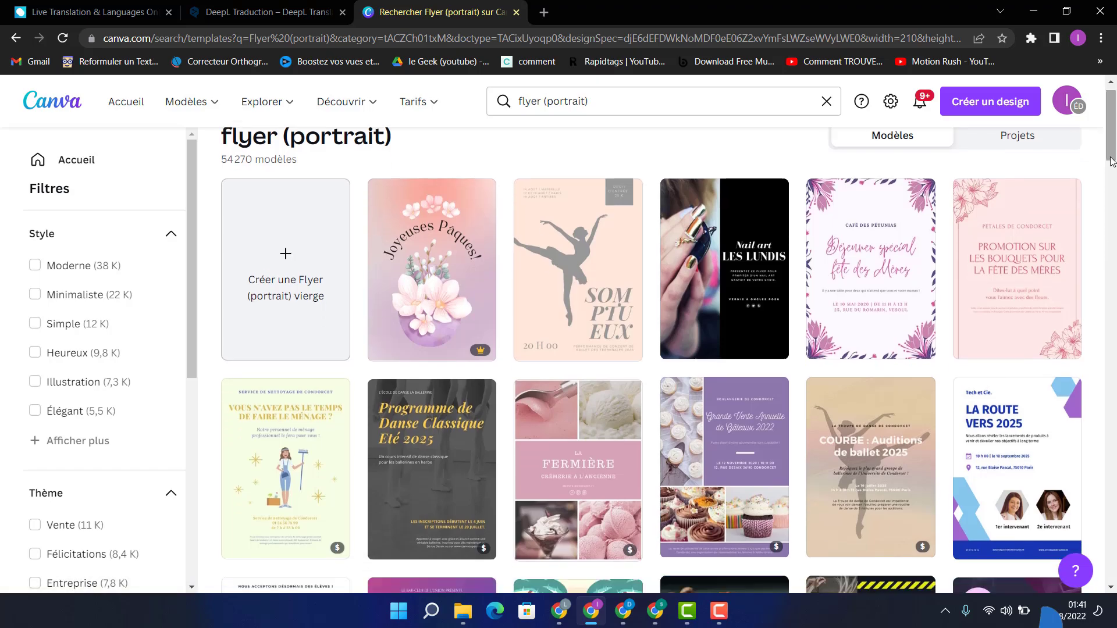
drag(1115, 150, 1115, 187)
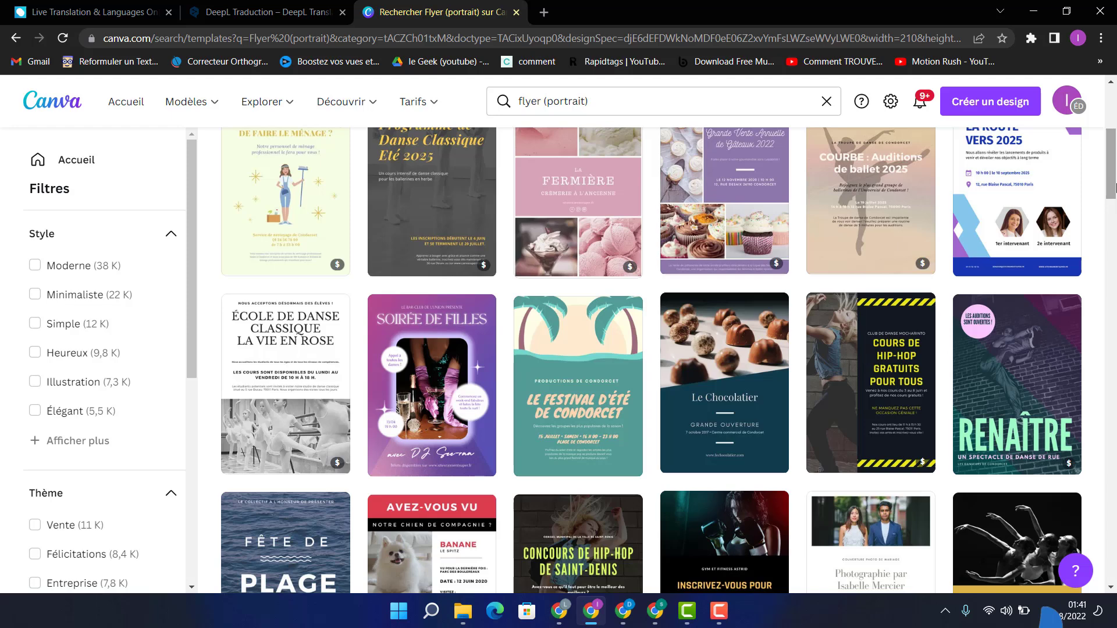
drag(1115, 188, 1115, 226)
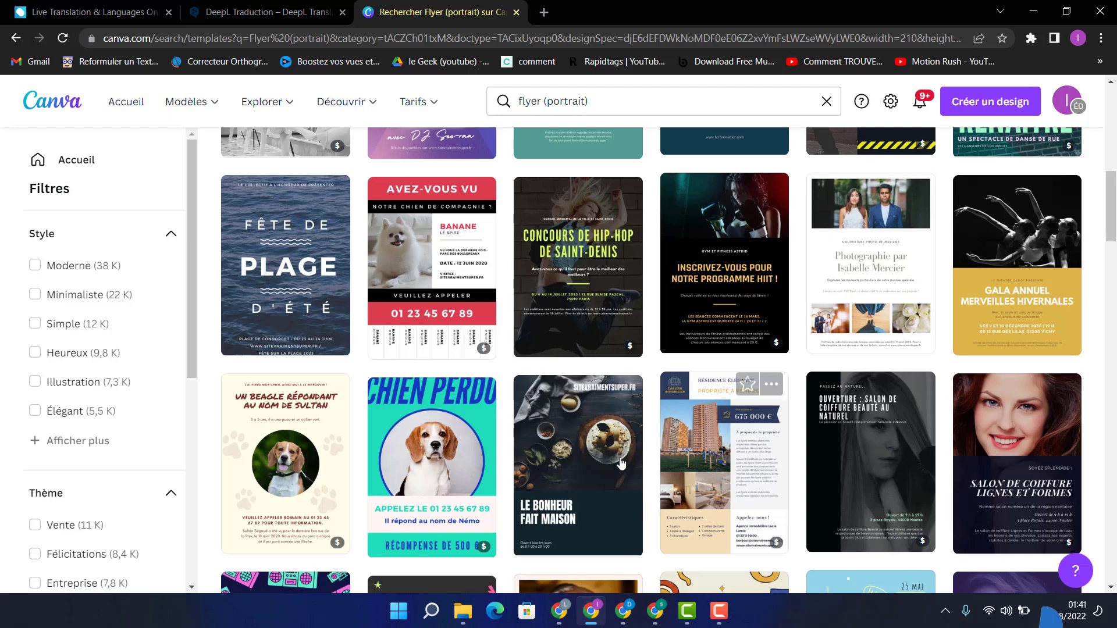
click(558, 440)
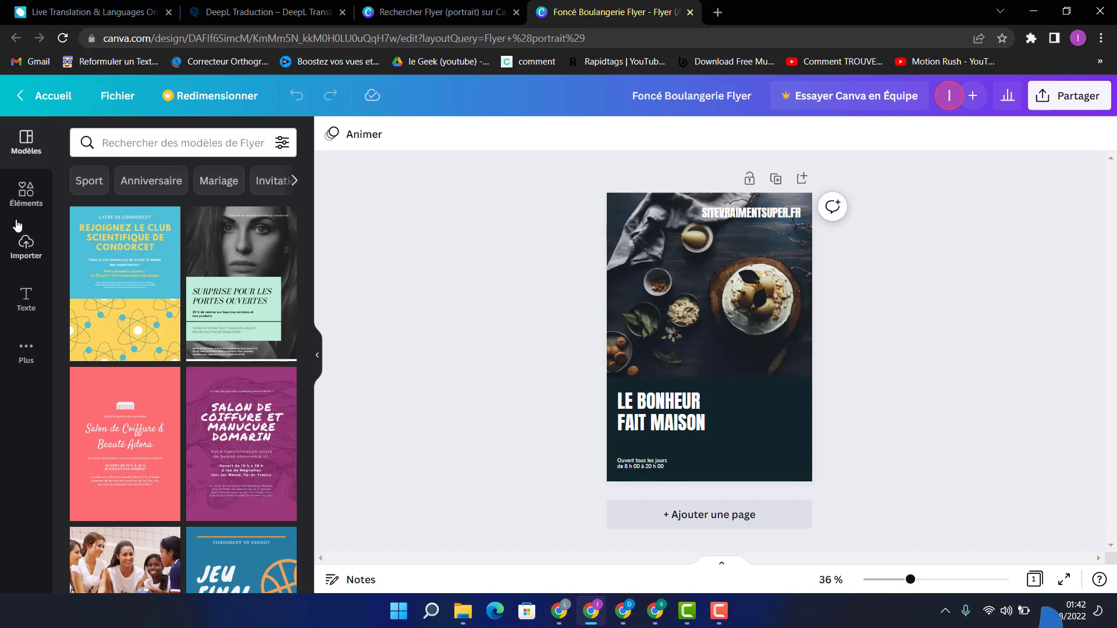
Step: Upload pexels-pixabay-262978 from the Téléchargements folder and replace the flyer's main photo with it
click(26, 244)
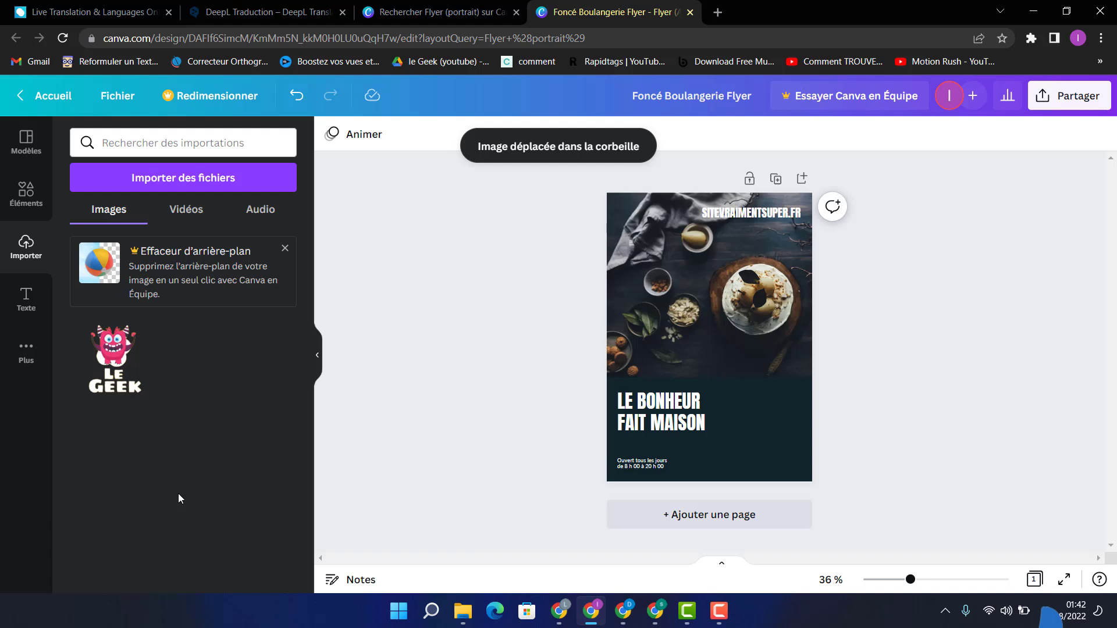
click(163, 188)
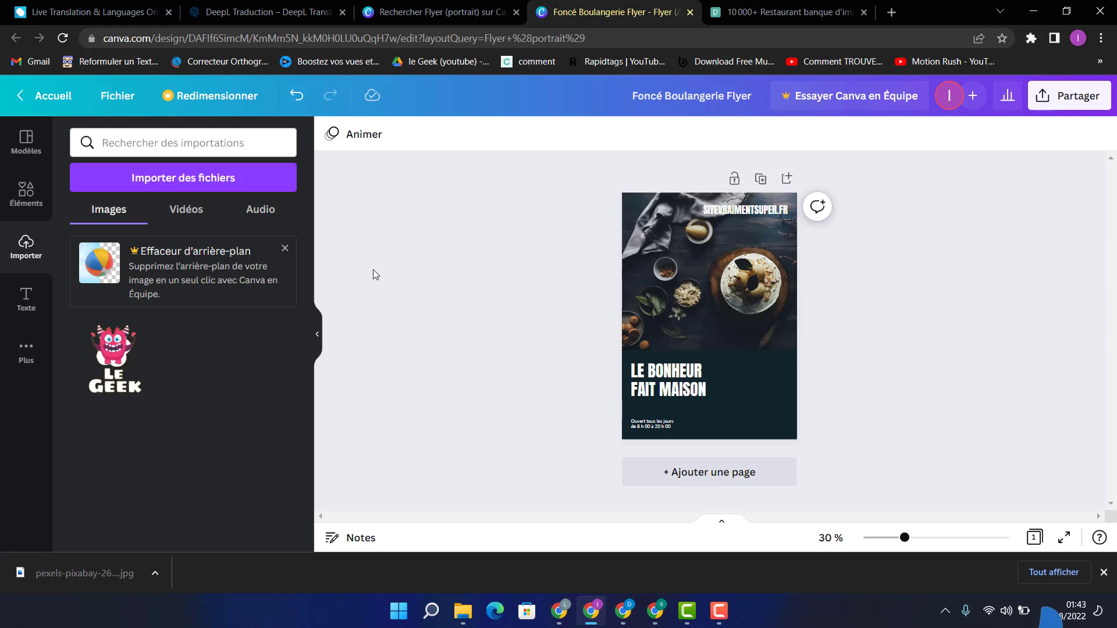
click(194, 183)
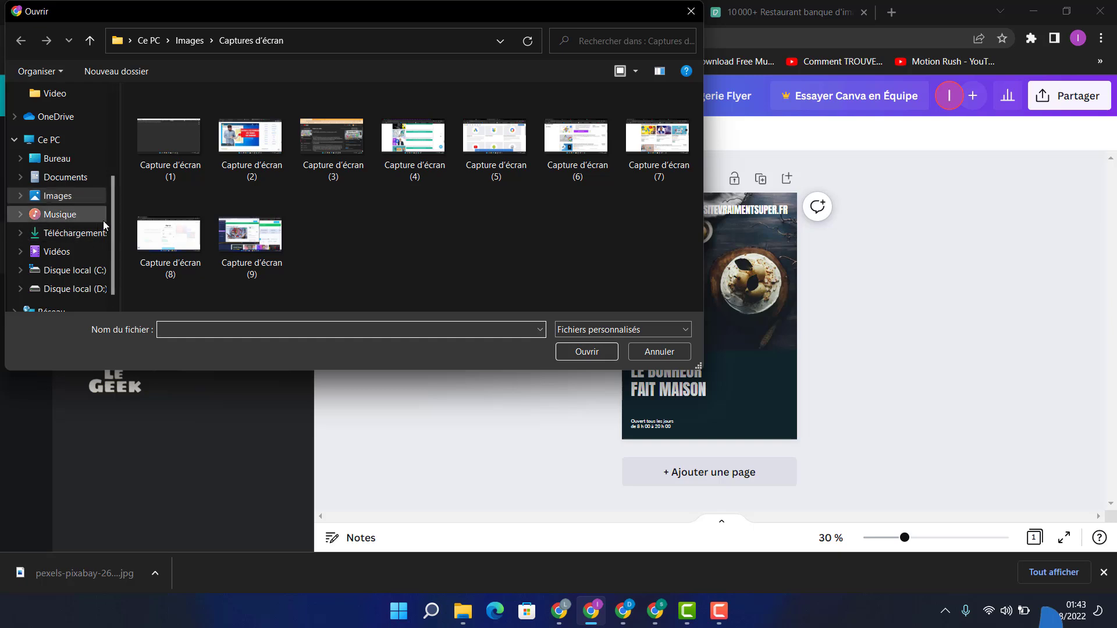
click(87, 235)
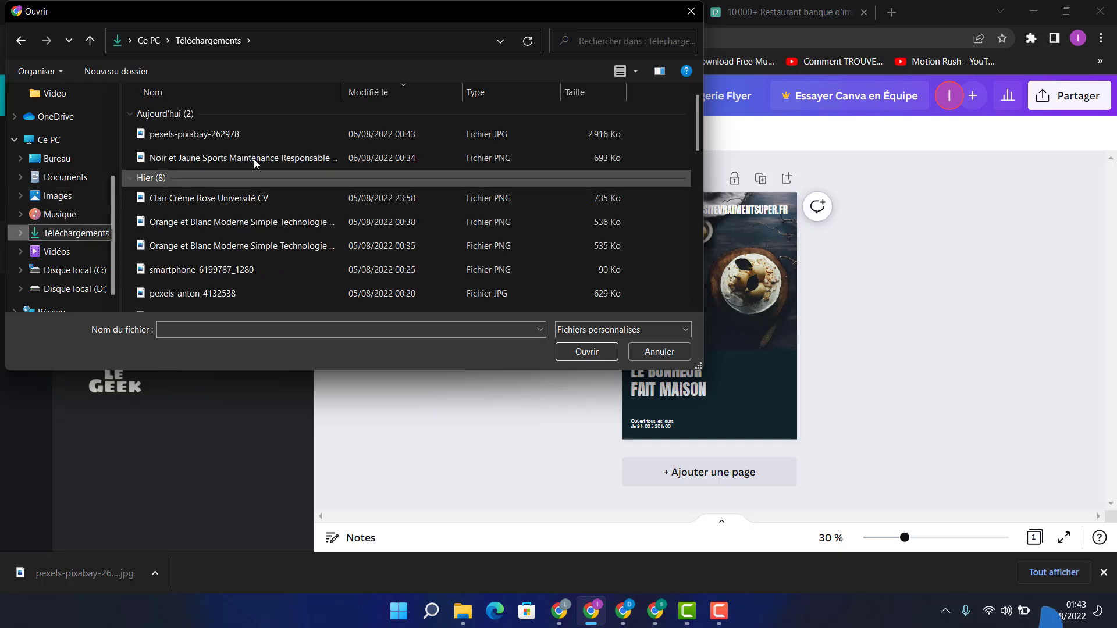
click(280, 134)
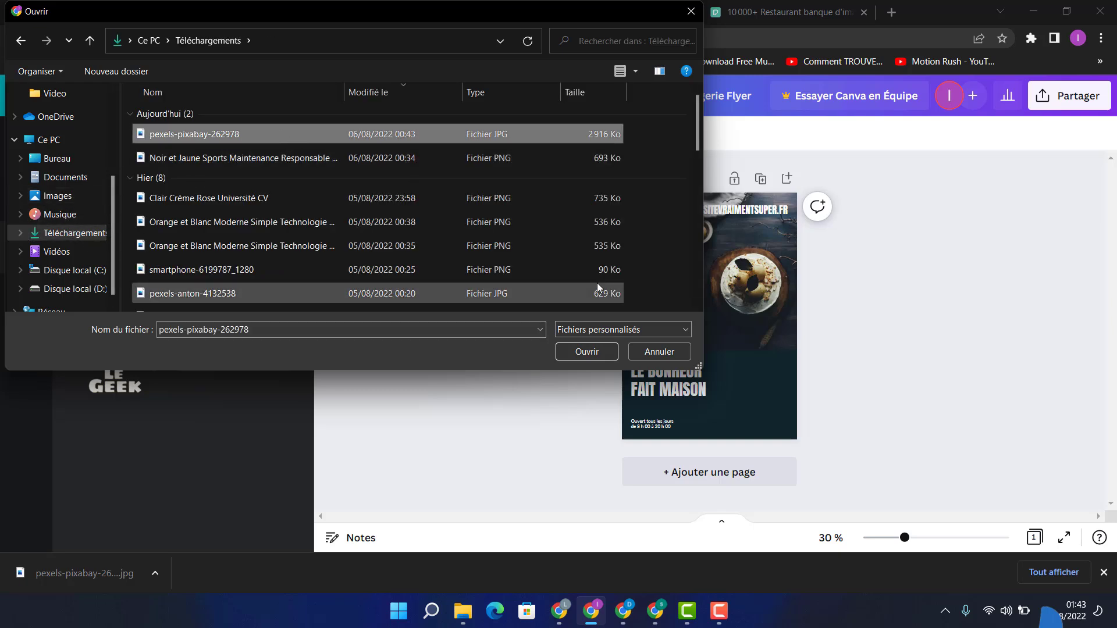
click(591, 351)
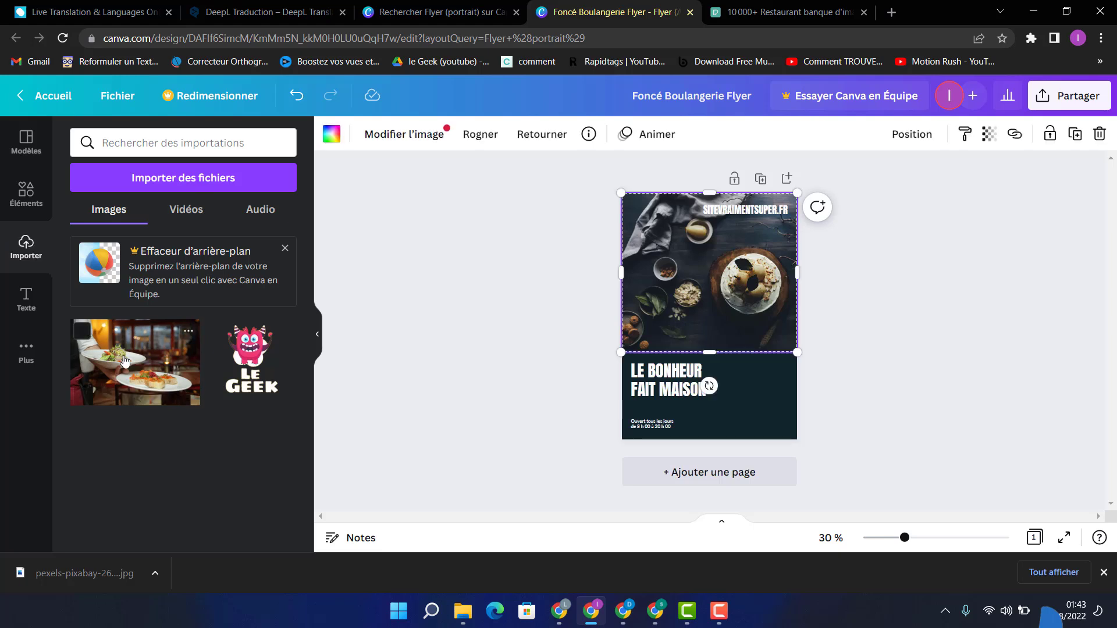
drag(125, 361, 698, 268)
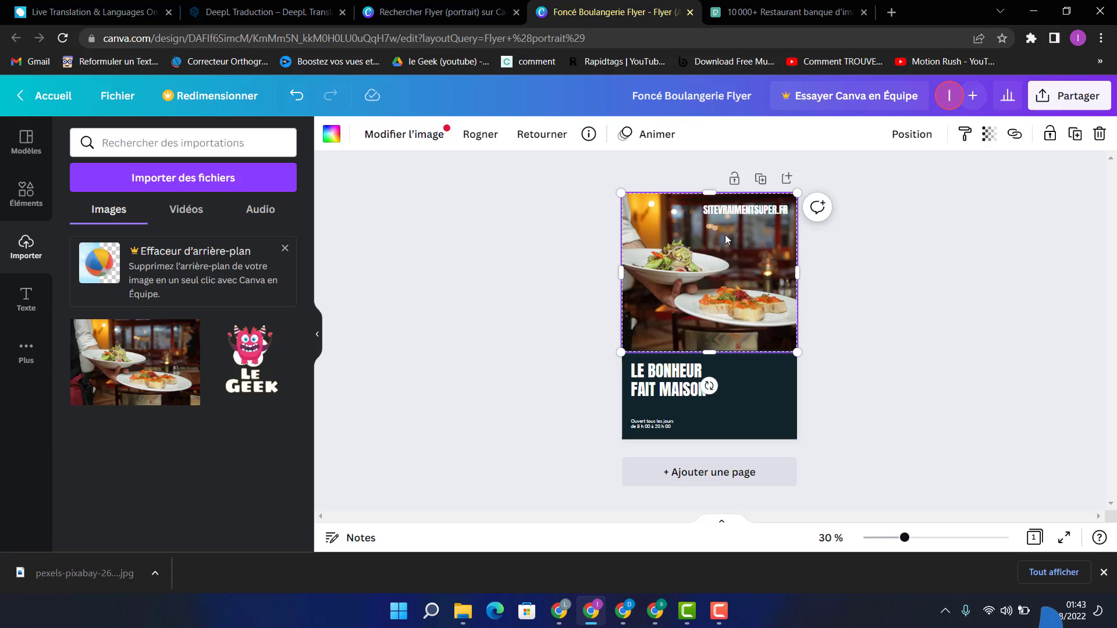
click(923, 277)
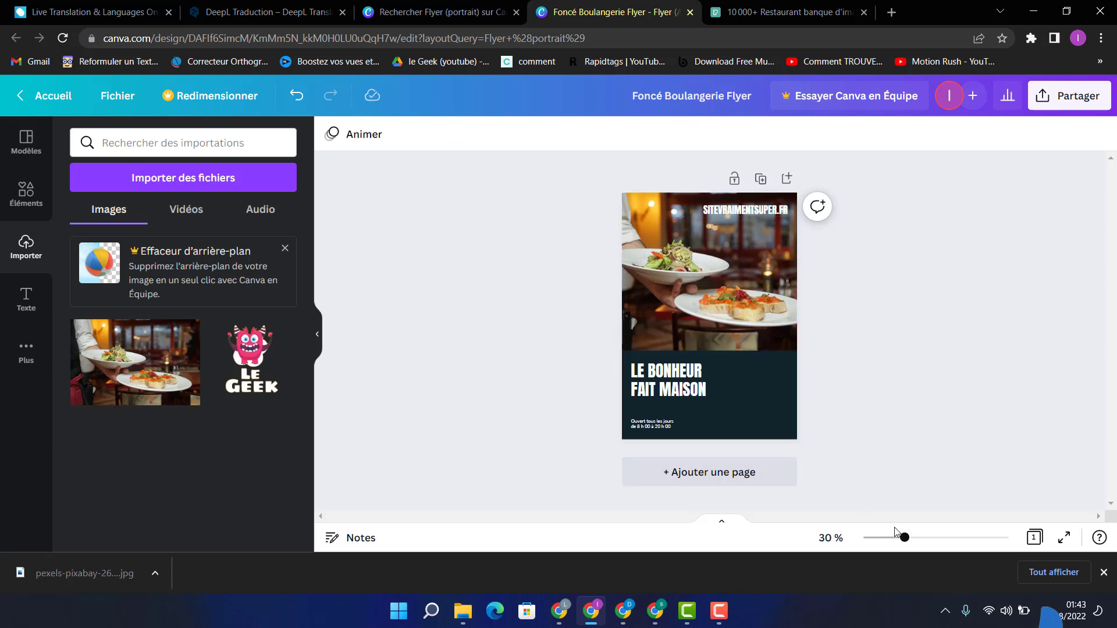
Step: Replace the website text SITEVRAIMENTSUPER.FR over the flyer's photo with "MON RESTO"
drag(905, 538, 917, 538)
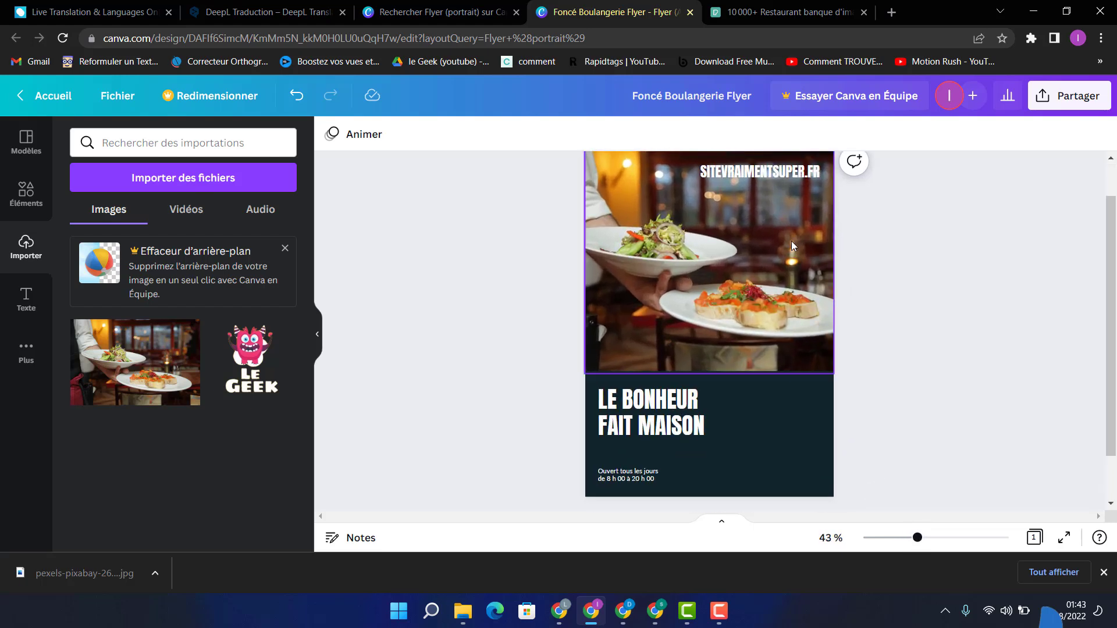
click(745, 173)
double_click(747, 172)
key(BackSpace)
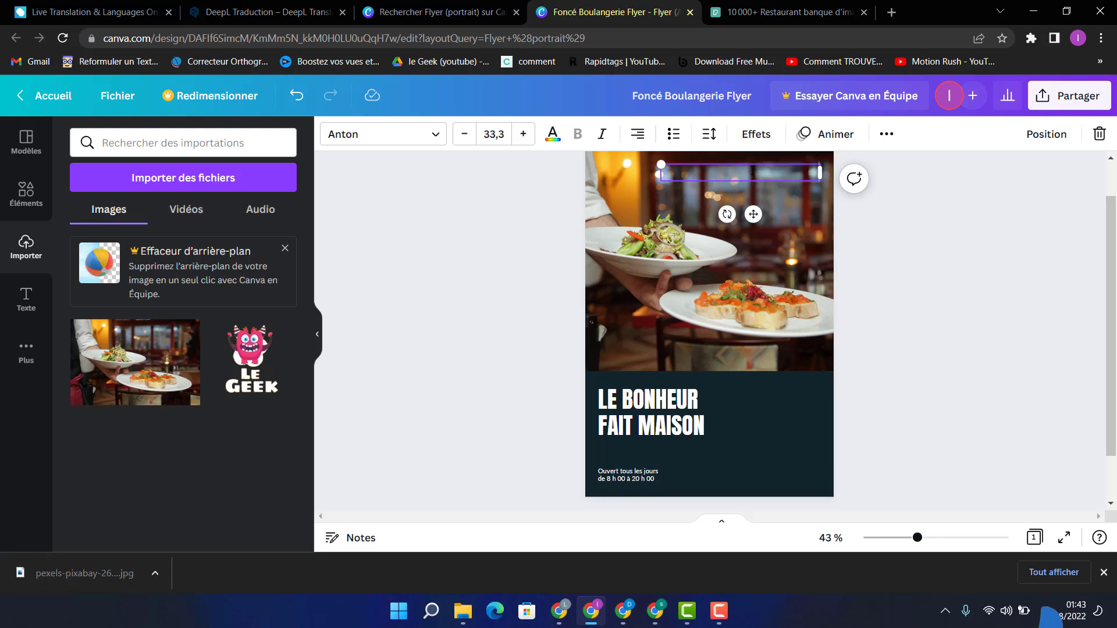
text(MON RESTO)
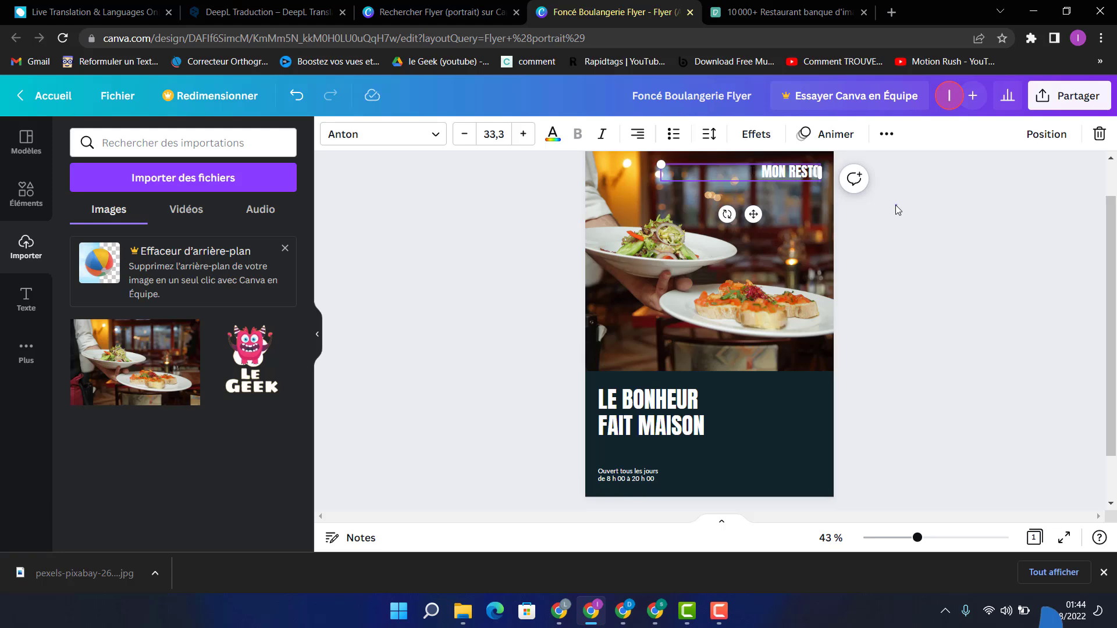
click(895, 204)
Step: Change the text colour of the MON RESTO heading to yellow and nudge it slightly up and left
click(783, 174)
double_click(778, 171)
click(553, 133)
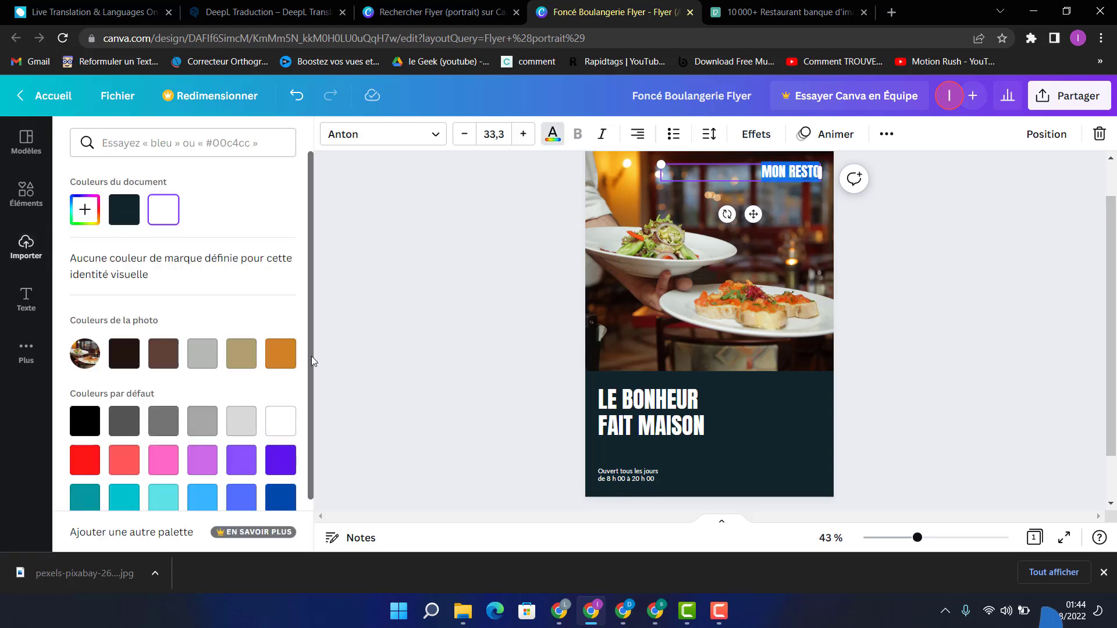
scroll(221, 424, down, 2)
click(196, 490)
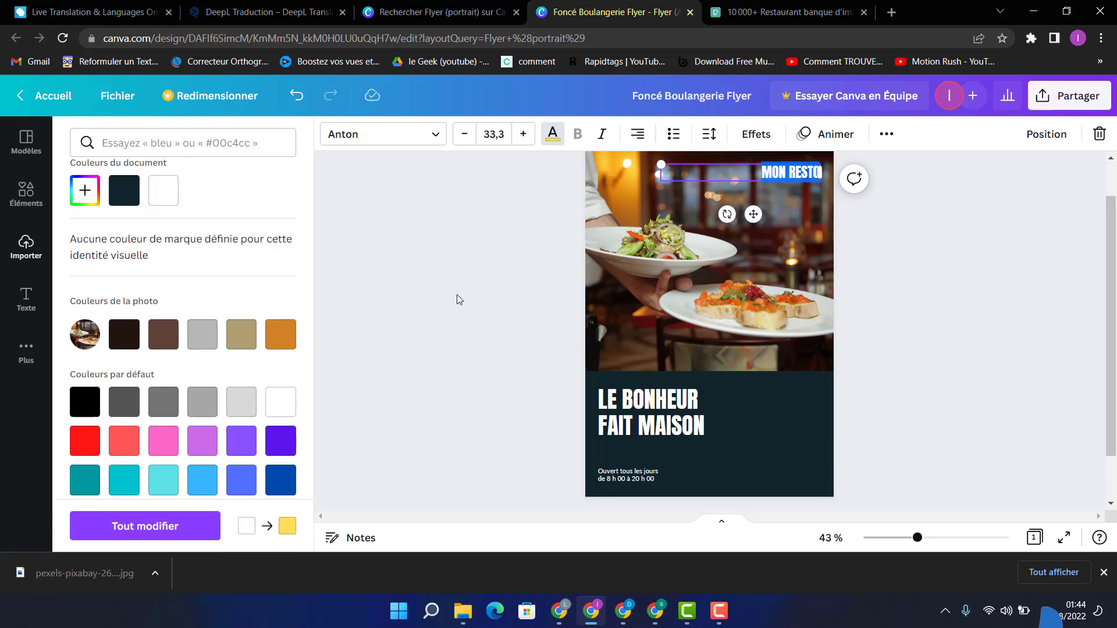
key(Escape)
drag(792, 170, 790, 169)
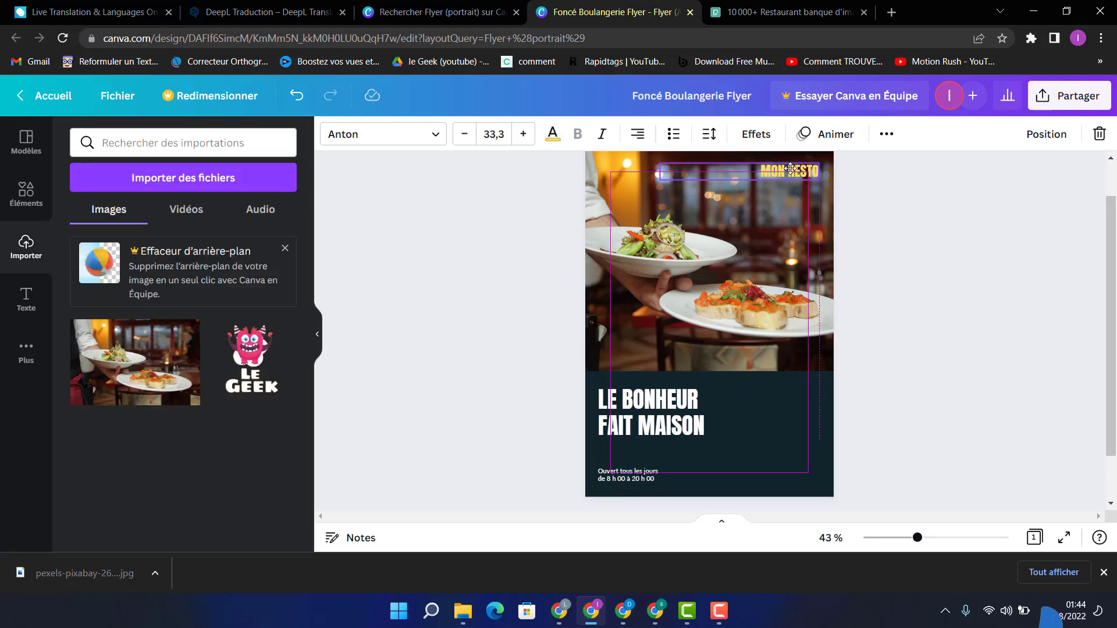
click(885, 196)
Step: Set the font size of the MON RESTO heading to 50
click(797, 171)
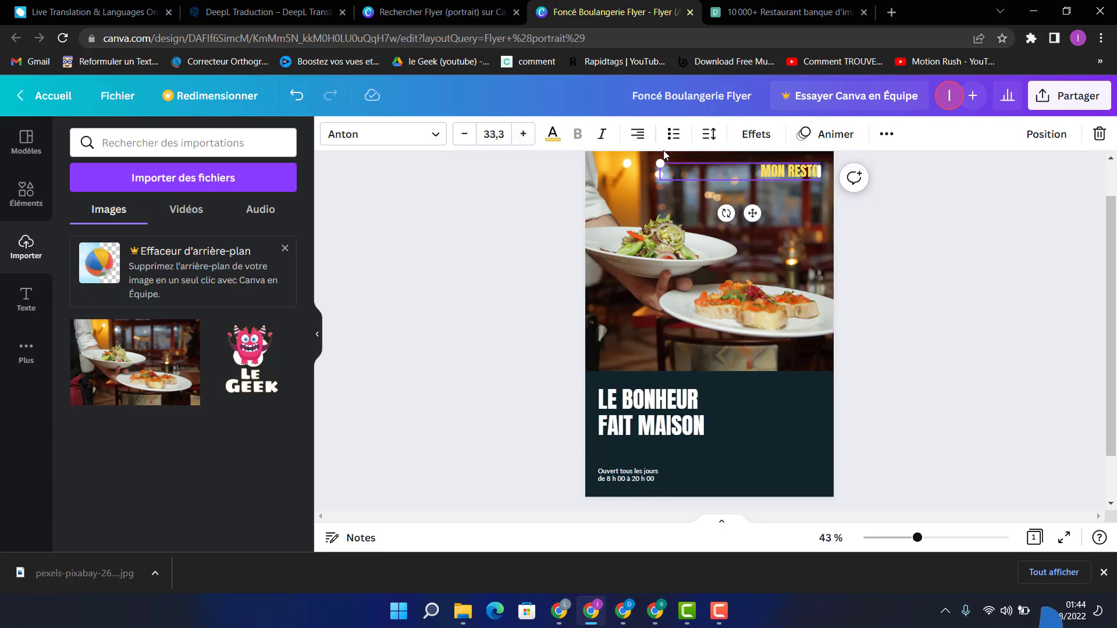
click(495, 135)
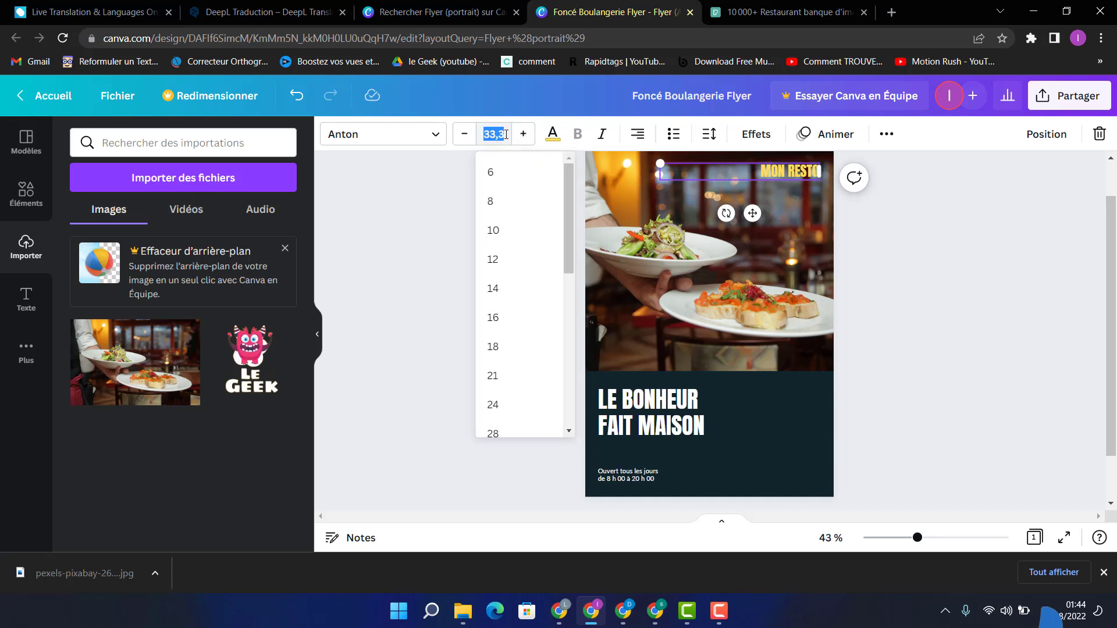
text(50)
key(Return)
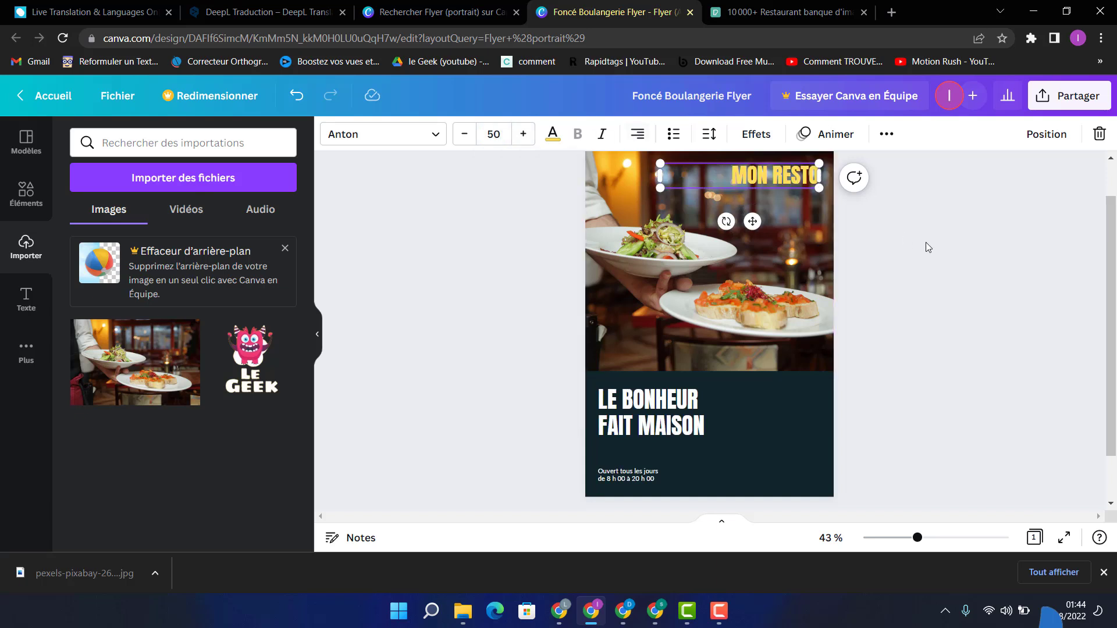
click(926, 242)
Step: Change the flyer's yellow heading to "MON RESTAURANT" and shift it slightly right towards the photo's edge
click(813, 175)
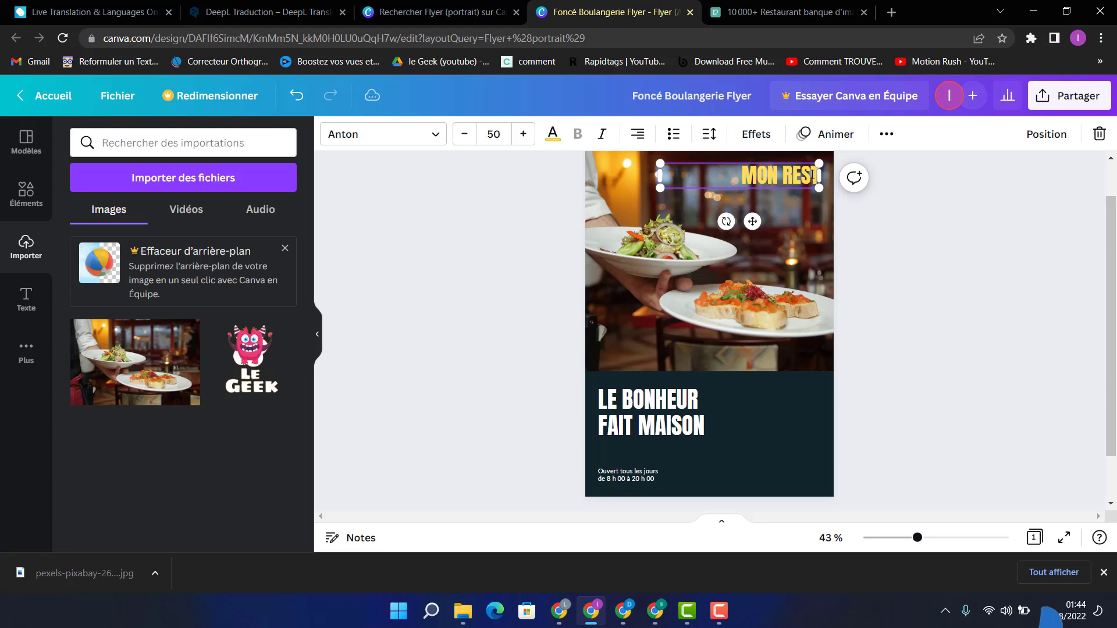
text(AURANT)
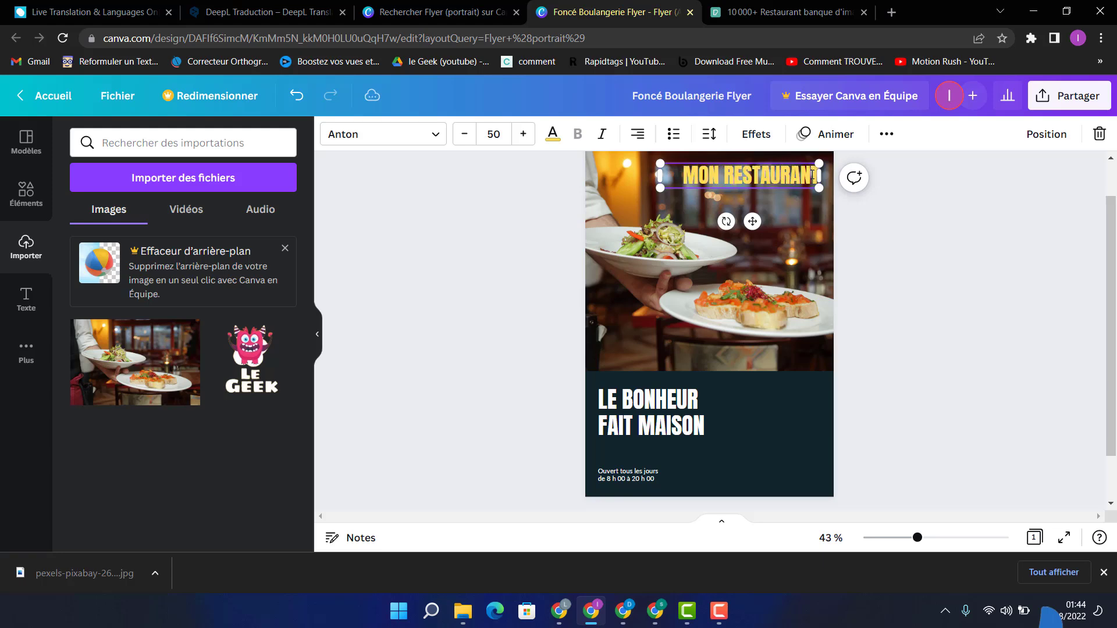
click(844, 187)
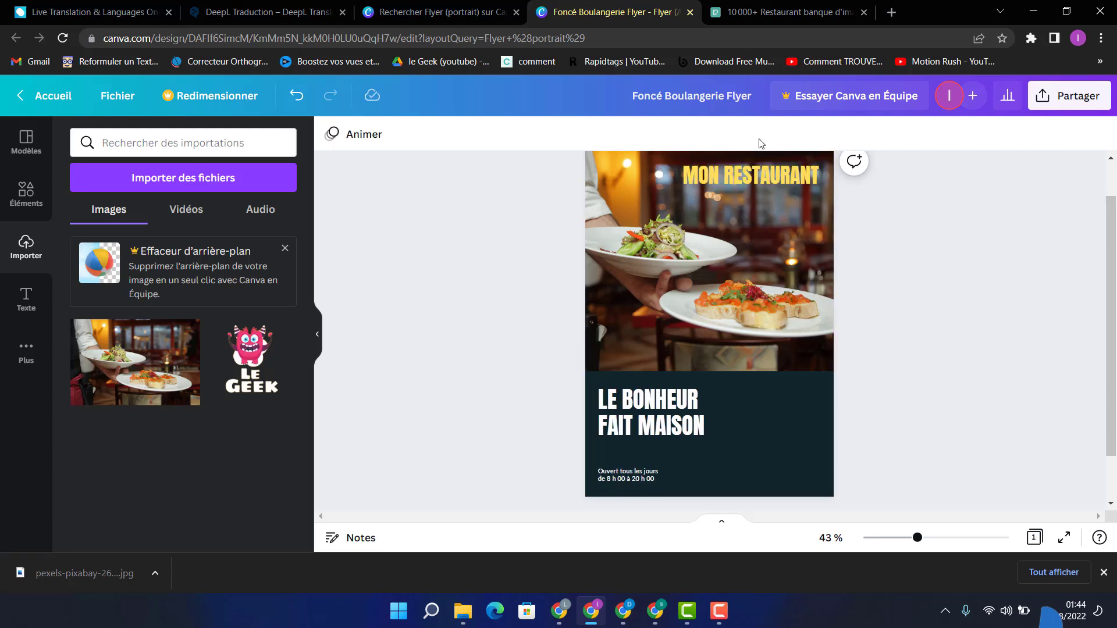
drag(737, 176, 747, 178)
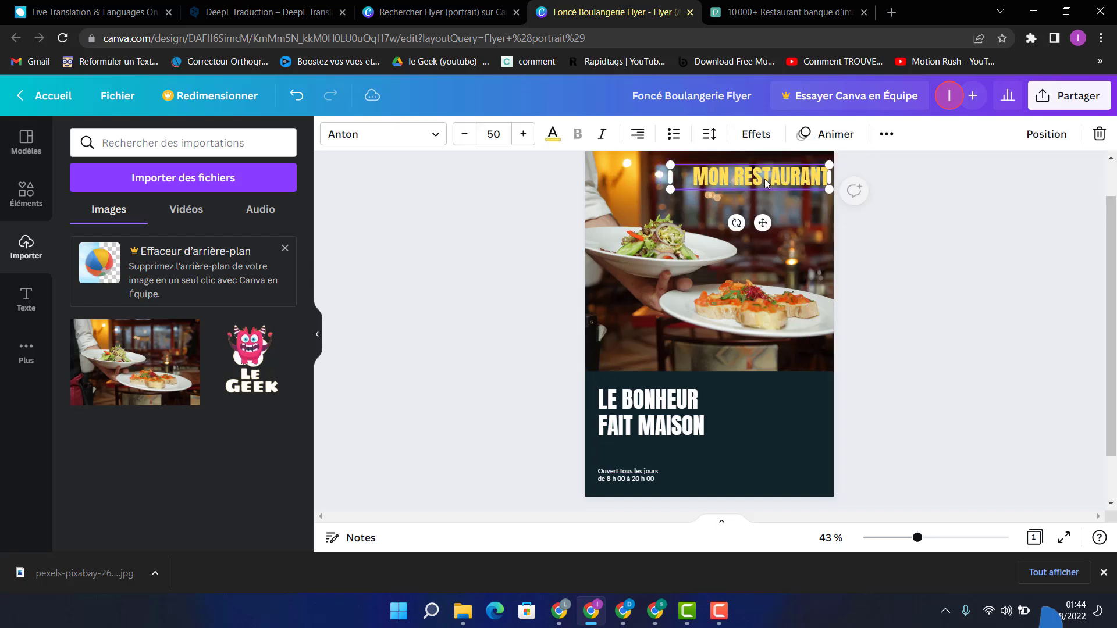
Step: Adjust the main food photo with a brightness of -14 and a contrast of 49
click(913, 256)
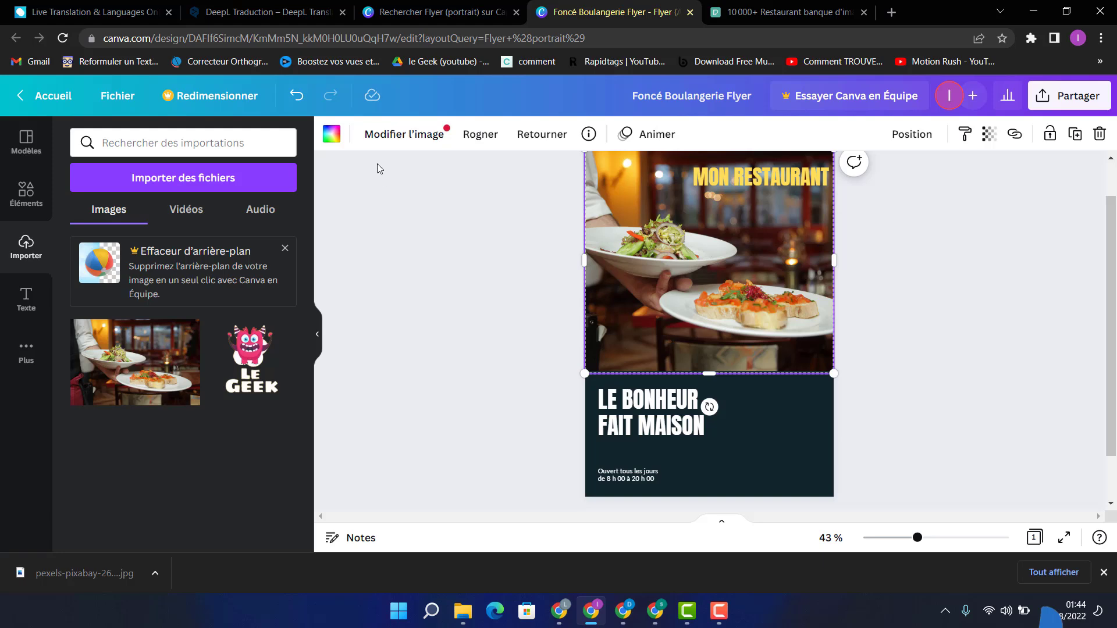
click(360, 135)
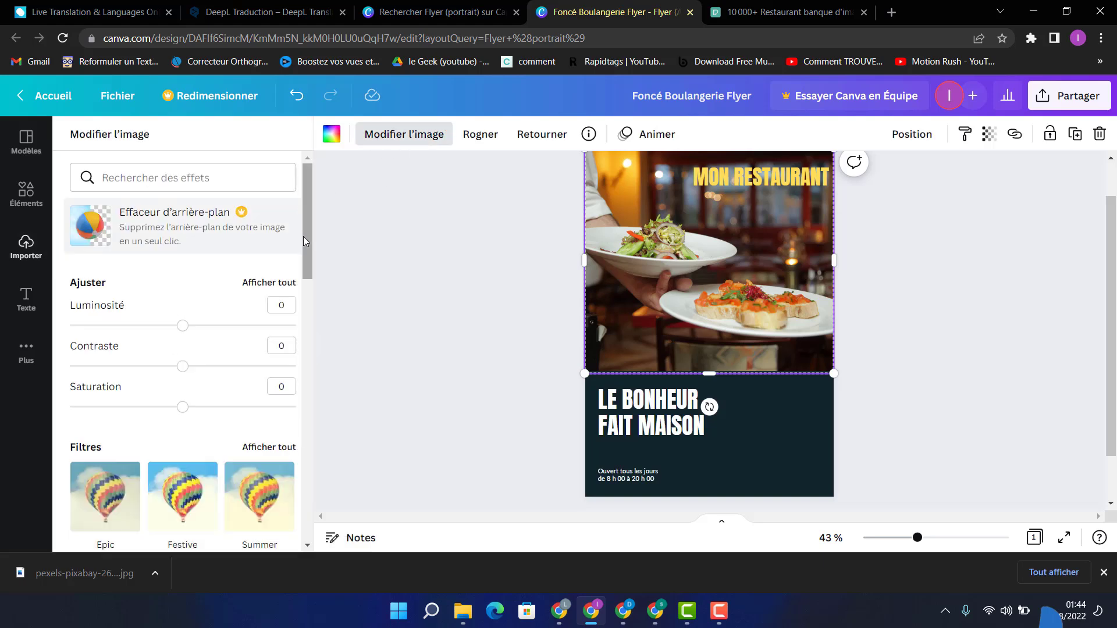
drag(184, 331, 239, 374)
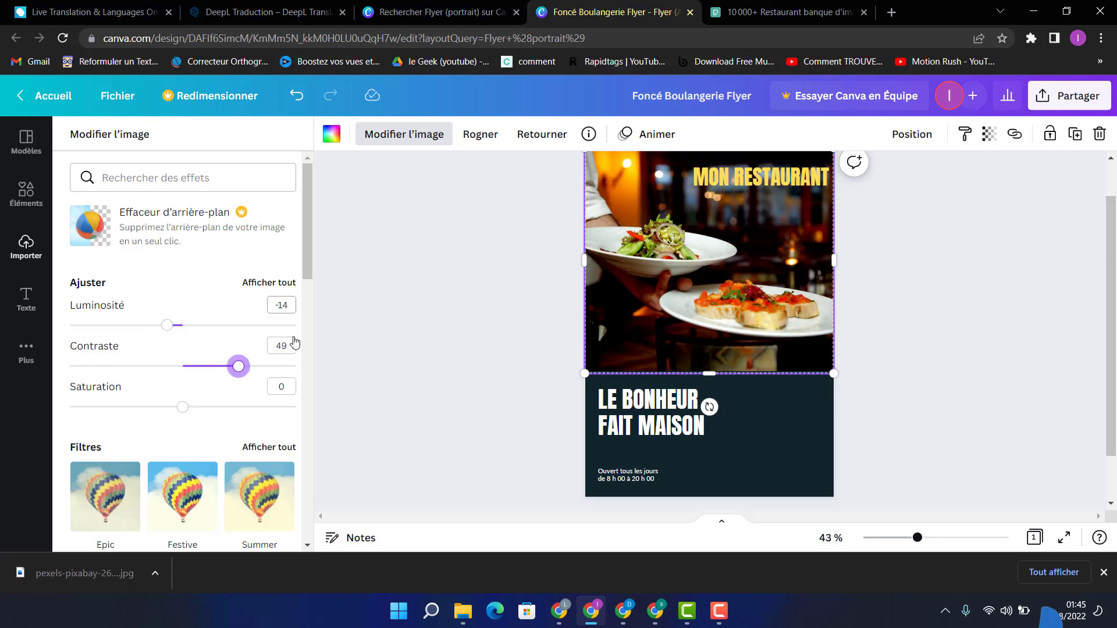
Step: Set the hue (Teinte) of the main photo to -60 in the full set of image adjustments
scroll(310, 297, down, 2)
scroll(310, 299, down, 1)
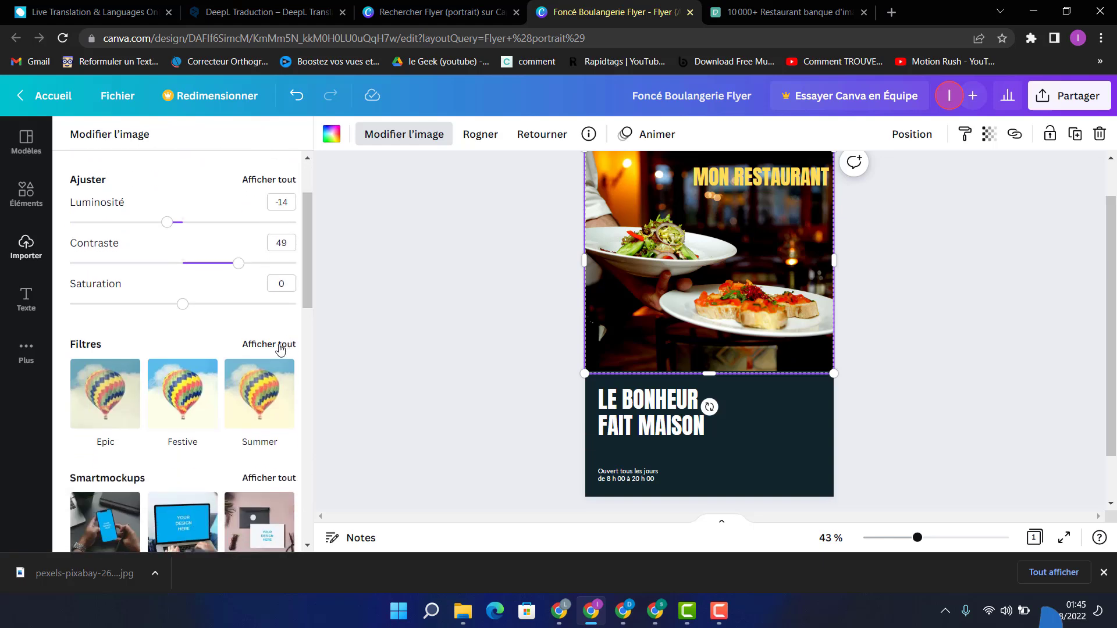
click(274, 180)
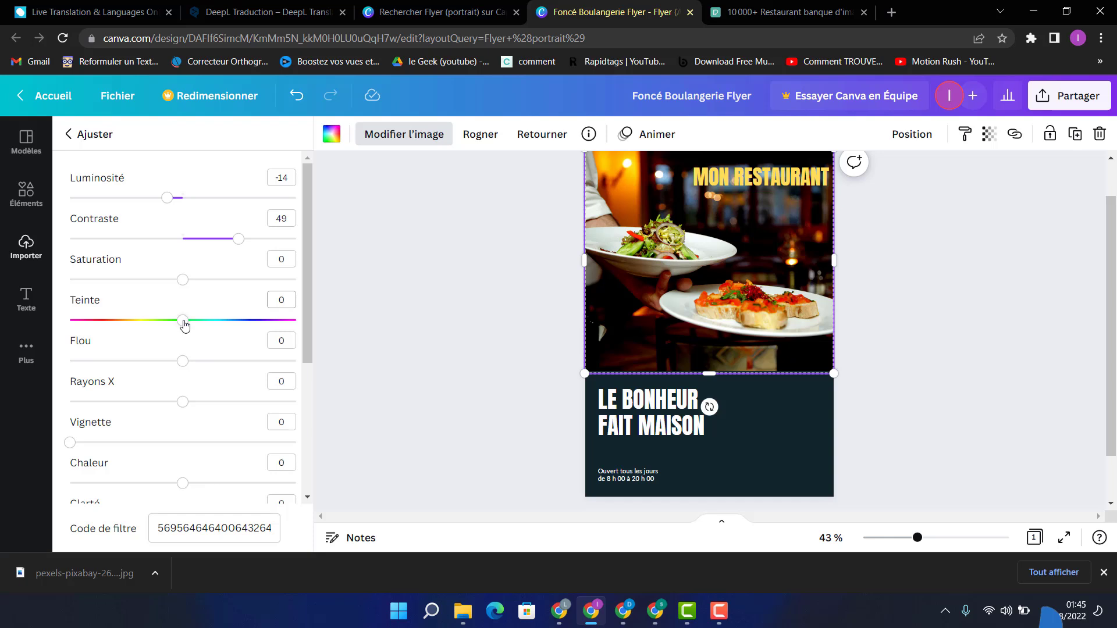
drag(184, 321, 116, 320)
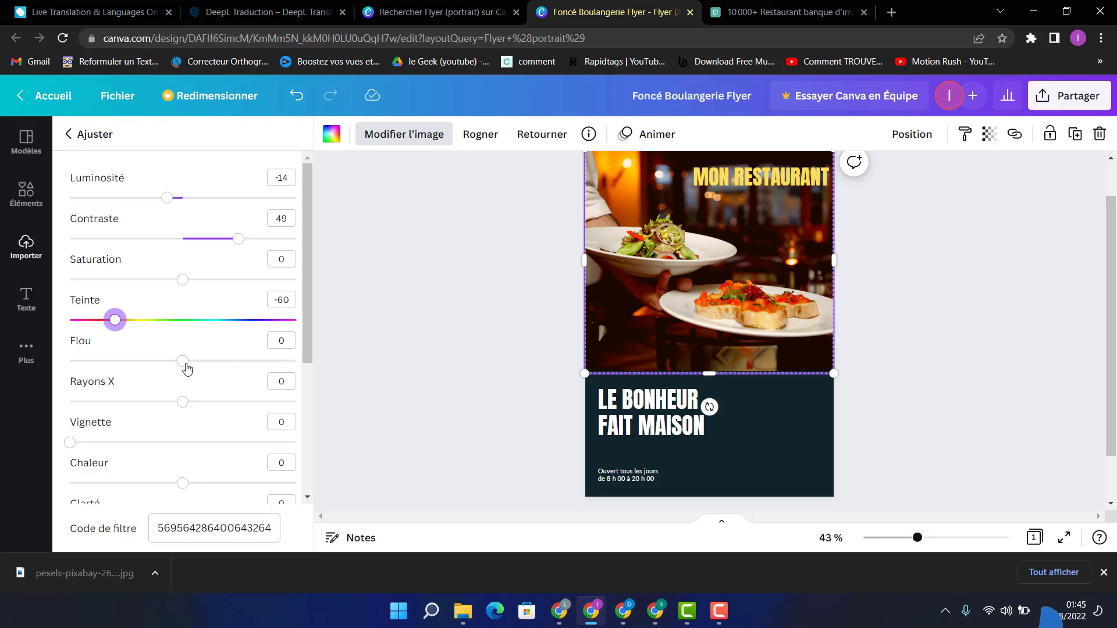
Step: Try a negative blur (Flou) on the main photo and reset the value to 0
drag(186, 369, 137, 363)
click(280, 339)
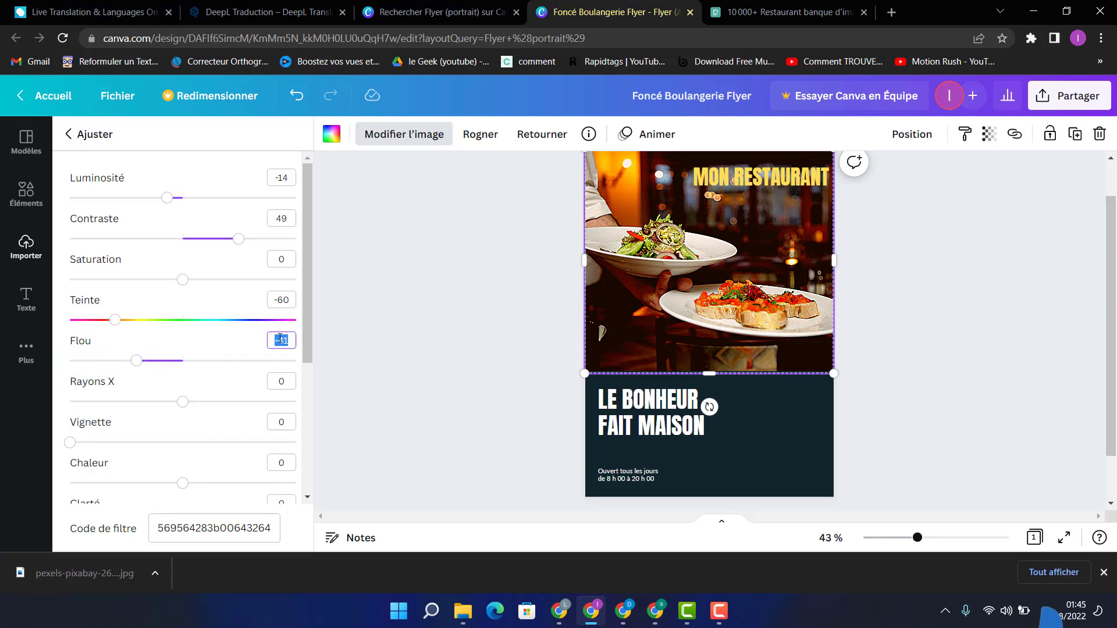
text(0)
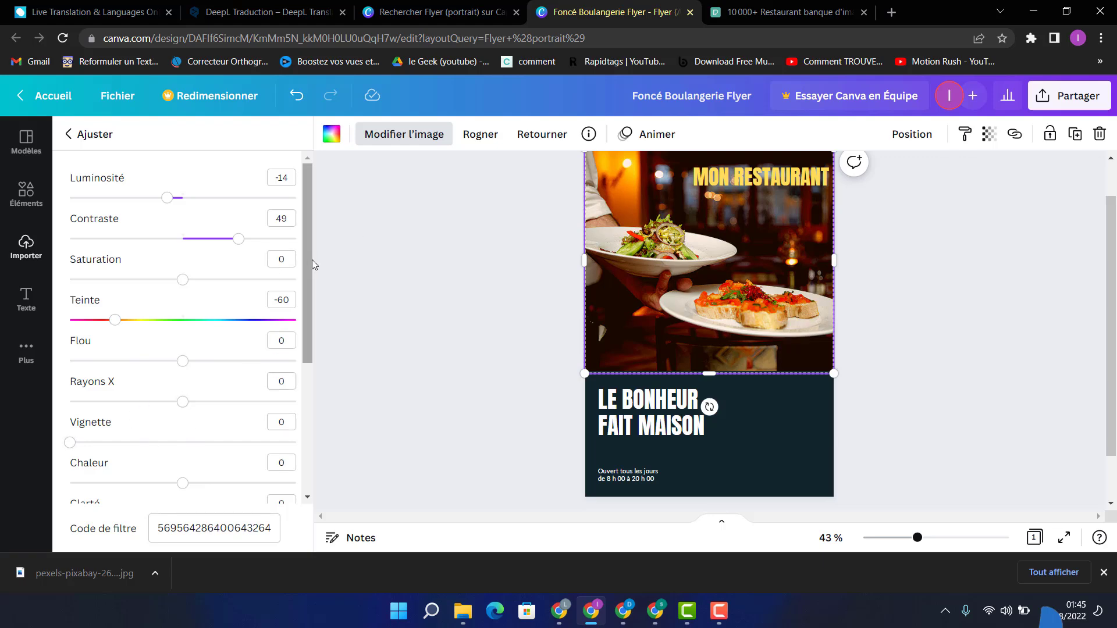
Step: Look through the remaining image adjustments and the available filters and effects for the photo, leaving them unapplied
scroll(312, 279, down, 1)
scroll(312, 349, down, 4)
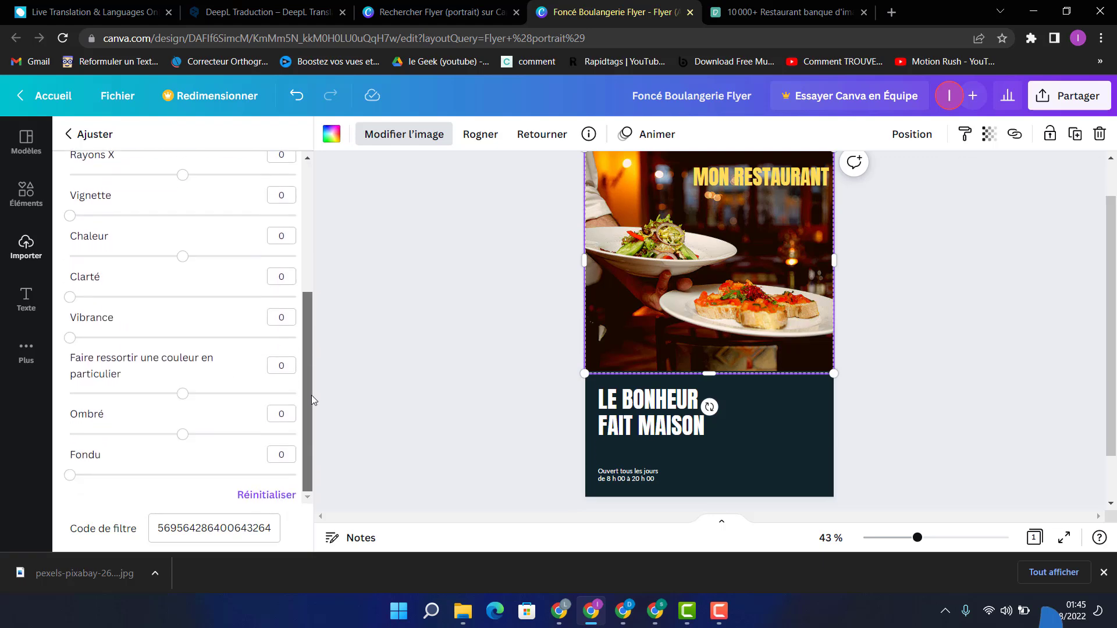
scroll(312, 349, up, 3)
scroll(317, 193, up, 1)
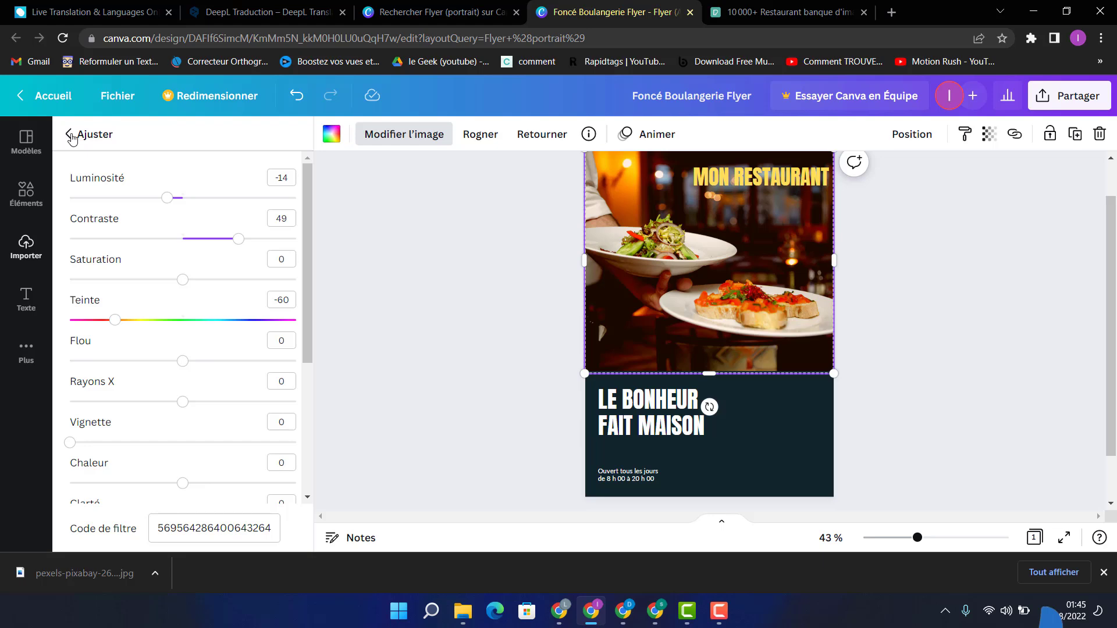
click(69, 134)
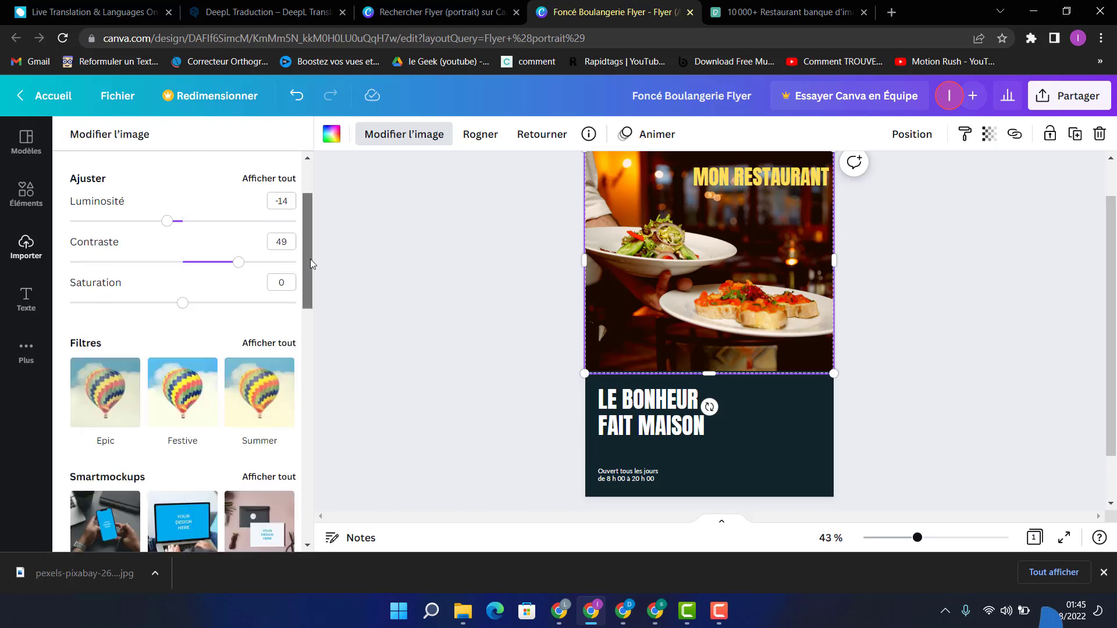
drag(309, 259, 309, 287)
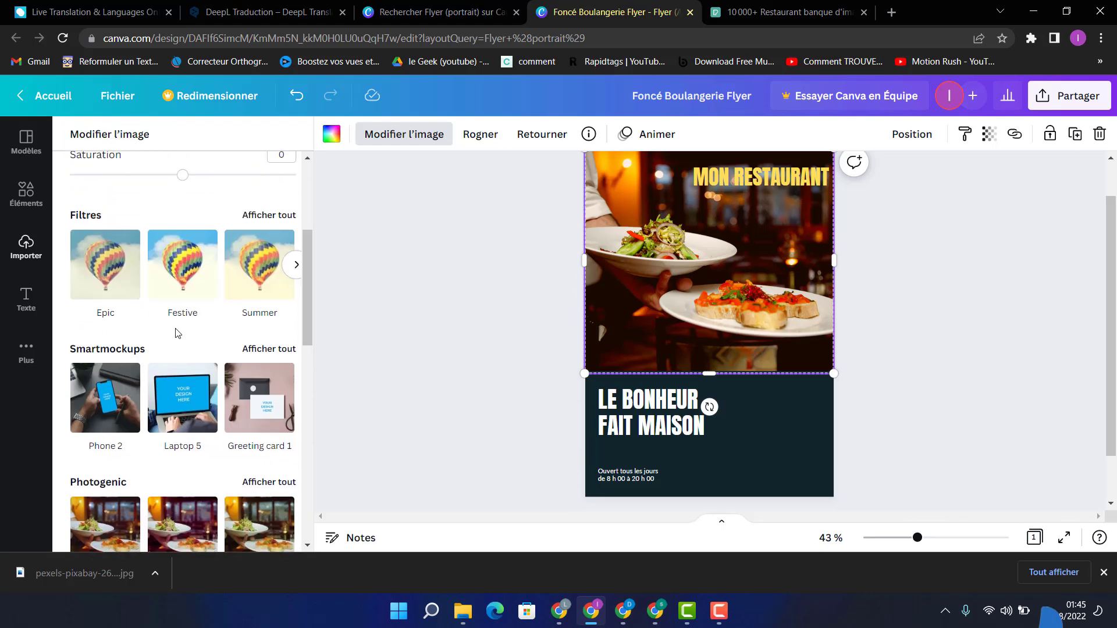
key(Escape)
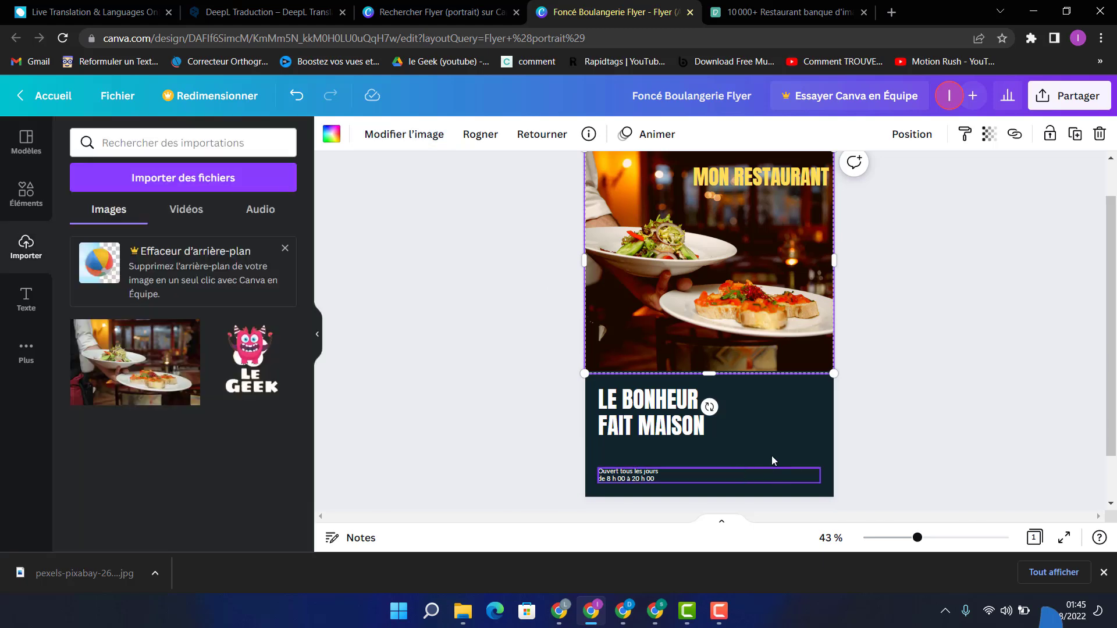
Step: Recolour the dark block behind the lower text with the orange from the photo colours
click(774, 434)
click(779, 472)
double_click(680, 453)
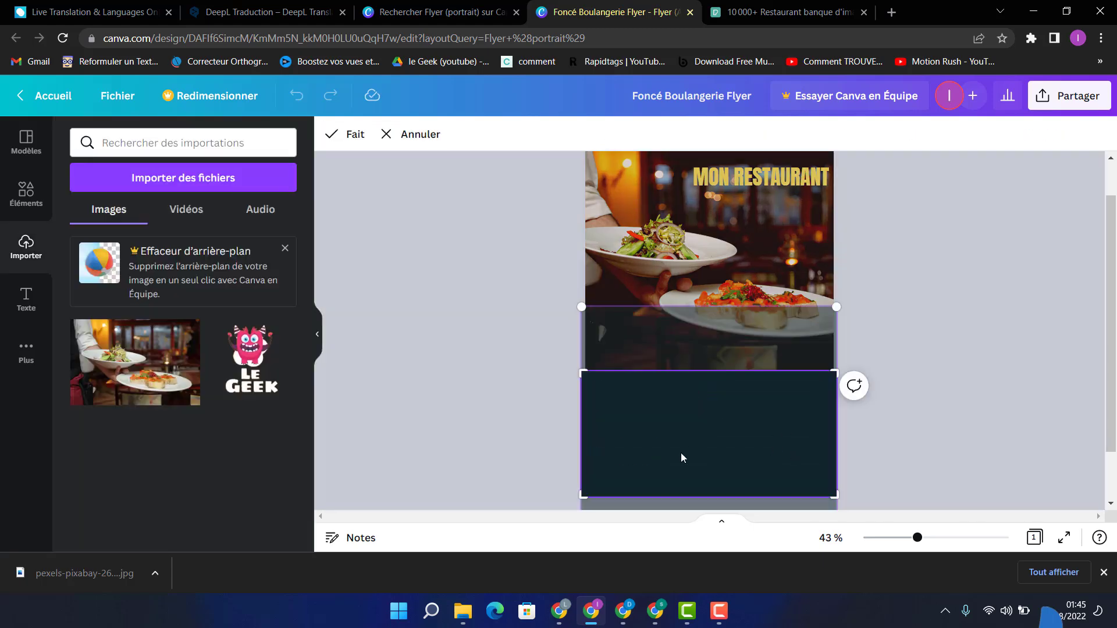
click(423, 379)
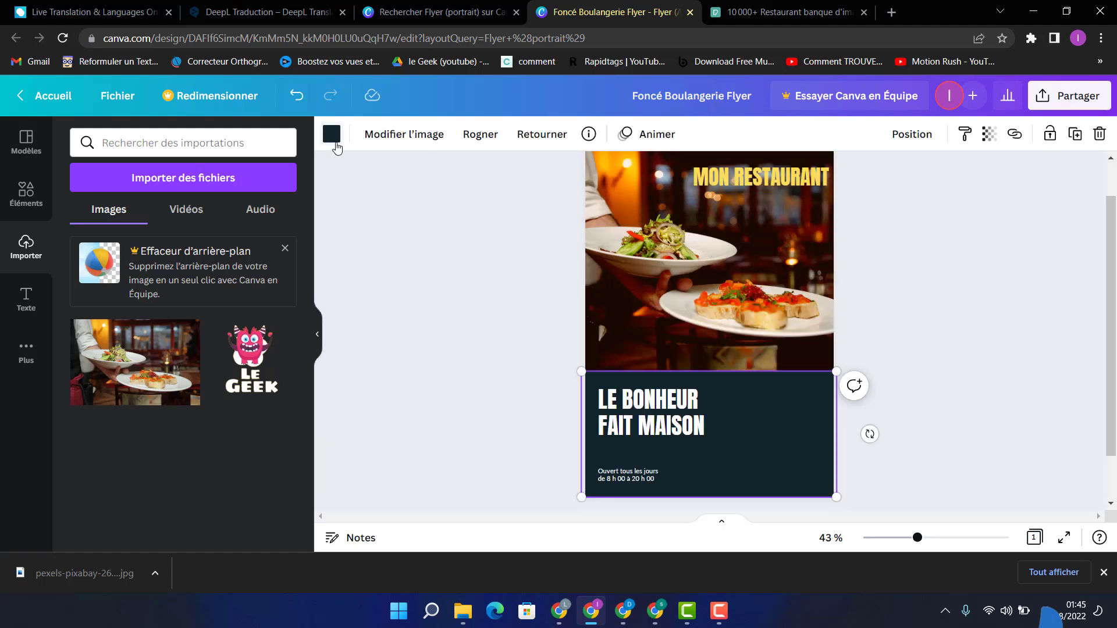
click(334, 139)
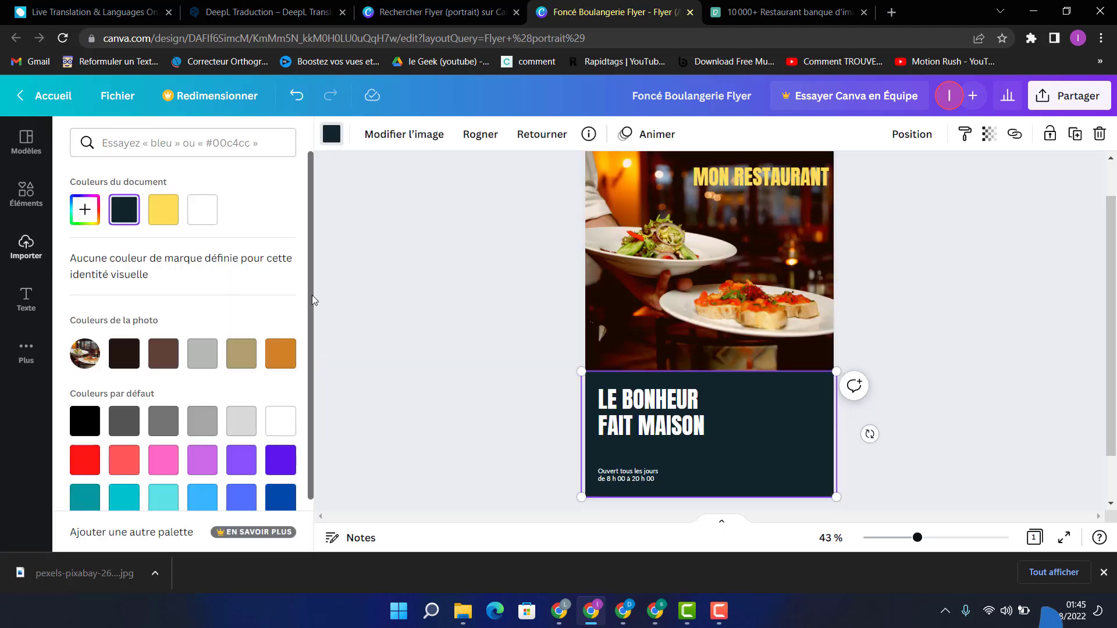
scroll(281, 302, down, 1)
click(281, 303)
click(675, 401)
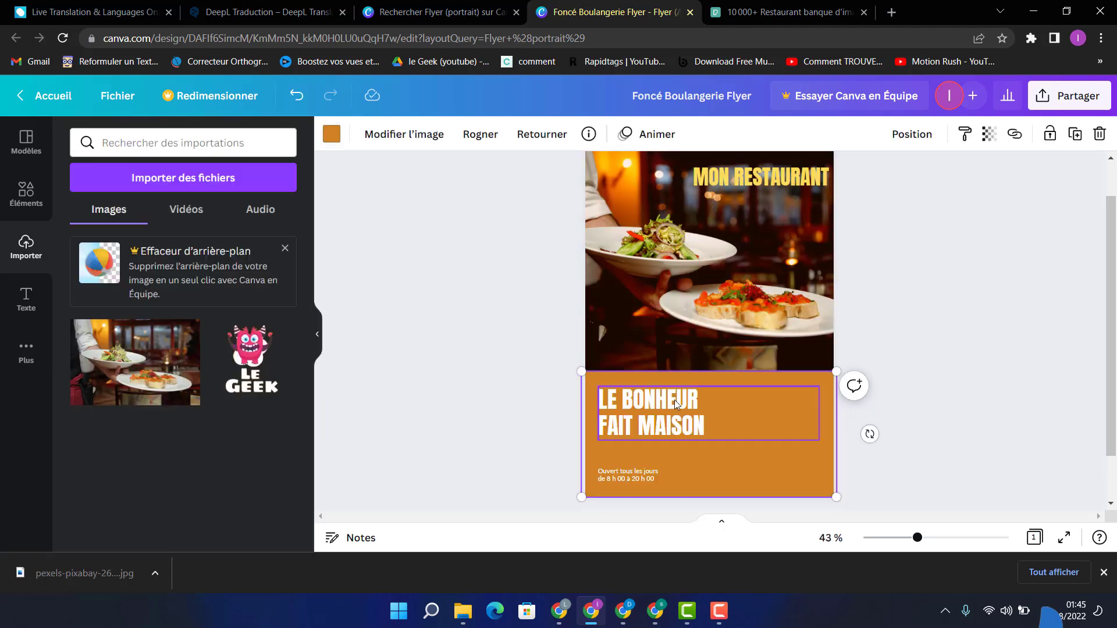
Step: Set the font size of the opening-hours text to 30 and move the text up under the LE BONHEUR FAIT MAISON heading
click(628, 478)
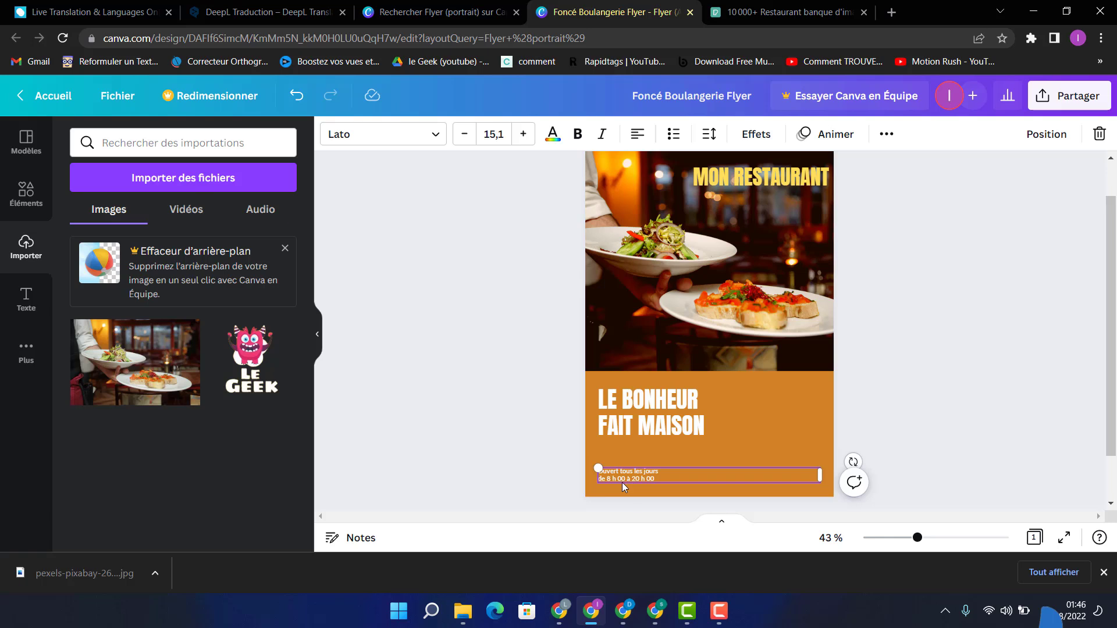
drag(623, 482, 624, 467)
click(658, 462)
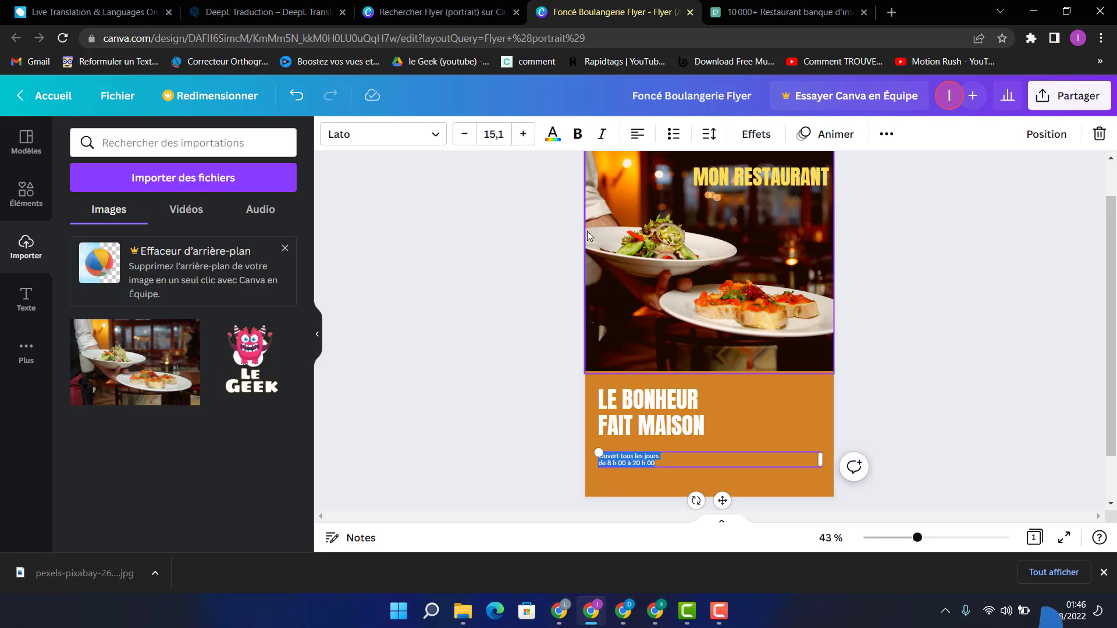
click(503, 139)
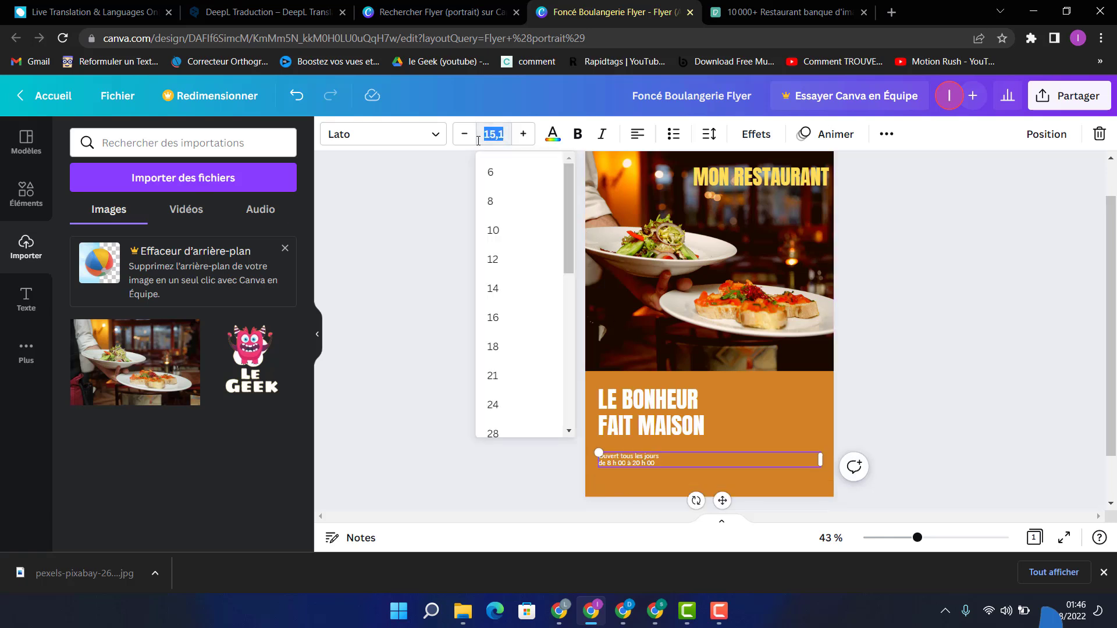
text(30)
key(Return)
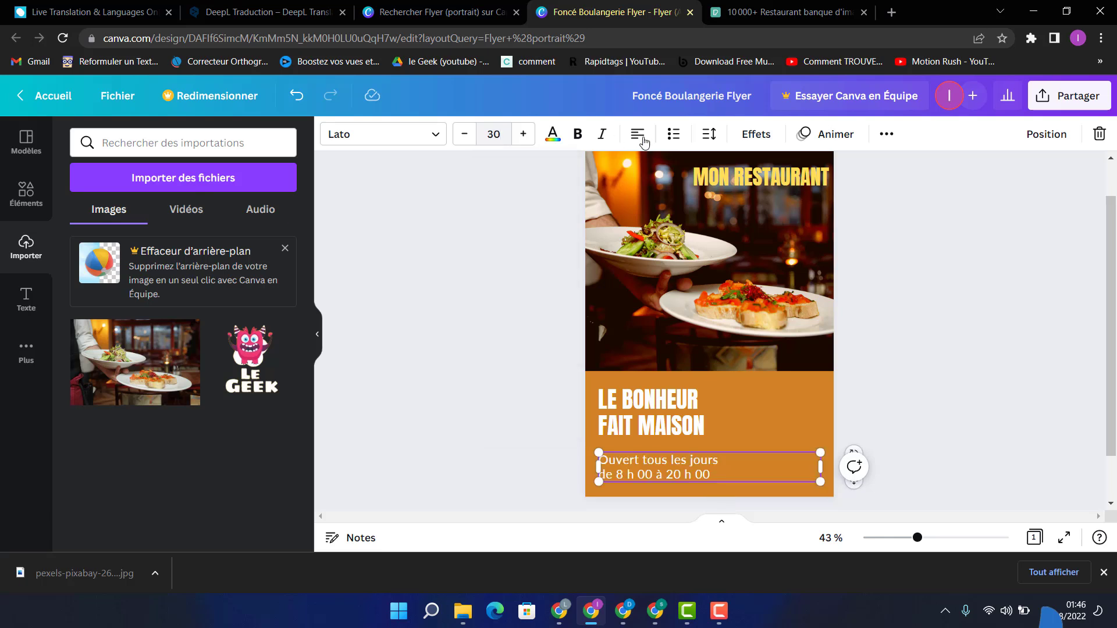
click(837, 194)
drag(642, 466, 643, 454)
Step: Set the font size of the LE BONHEUR FAIT MAISON heading to 40 and move it up and left to the block's edge
click(647, 407)
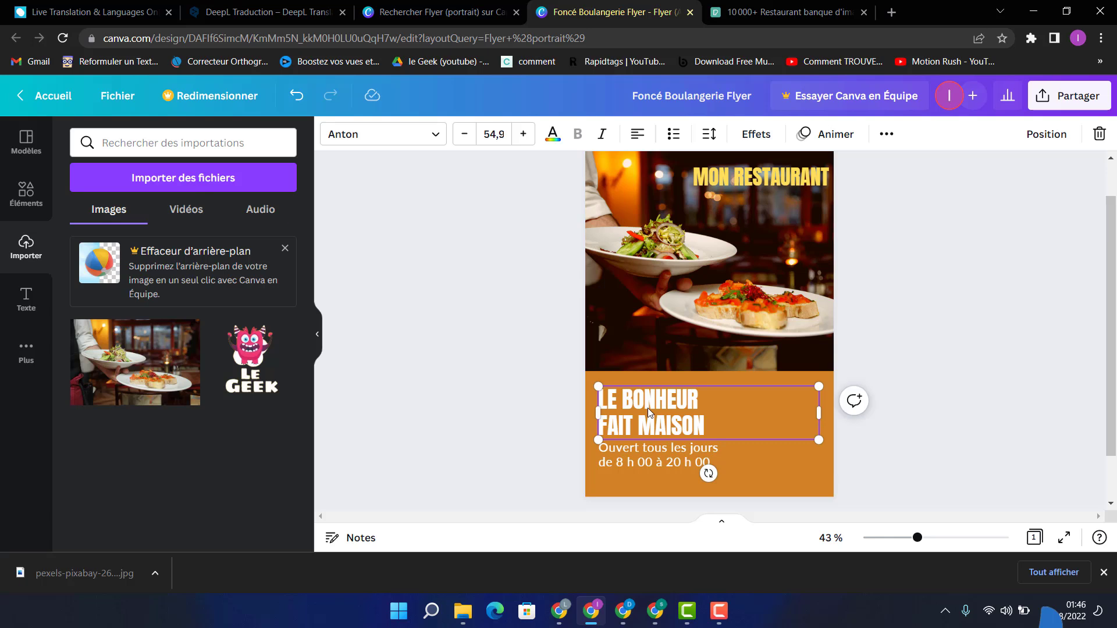
click(500, 129)
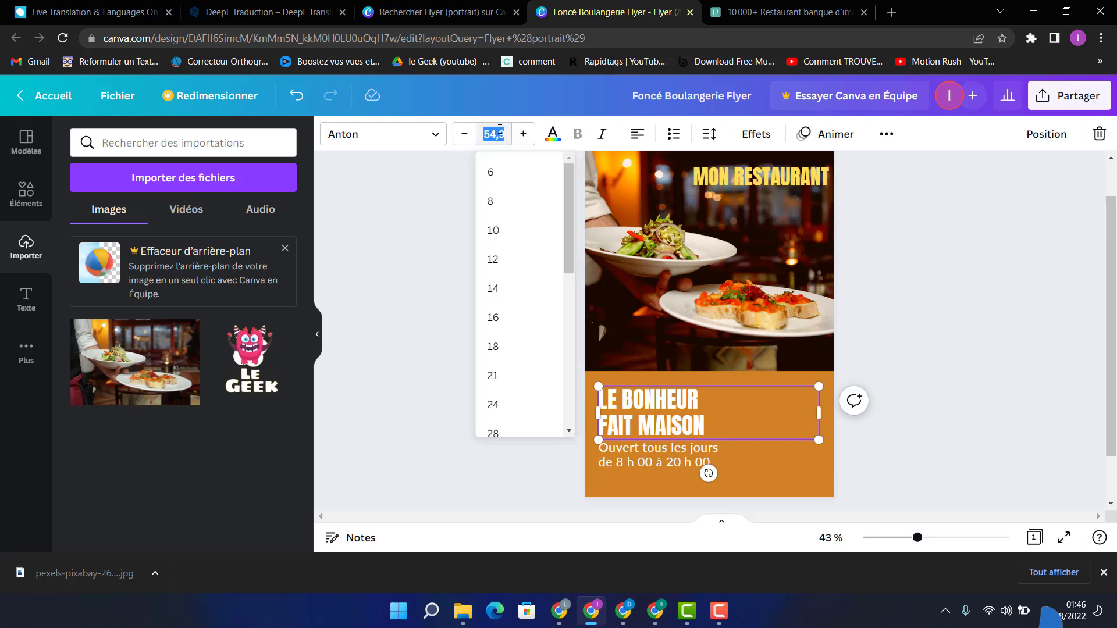
text(40)
key(Return)
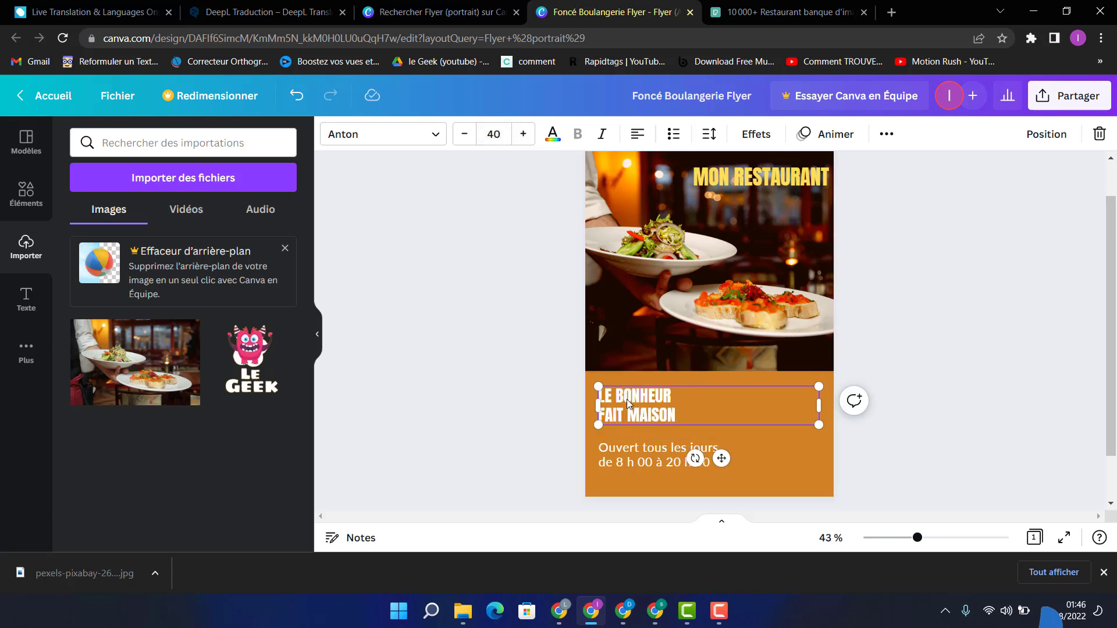
drag(627, 400, 620, 392)
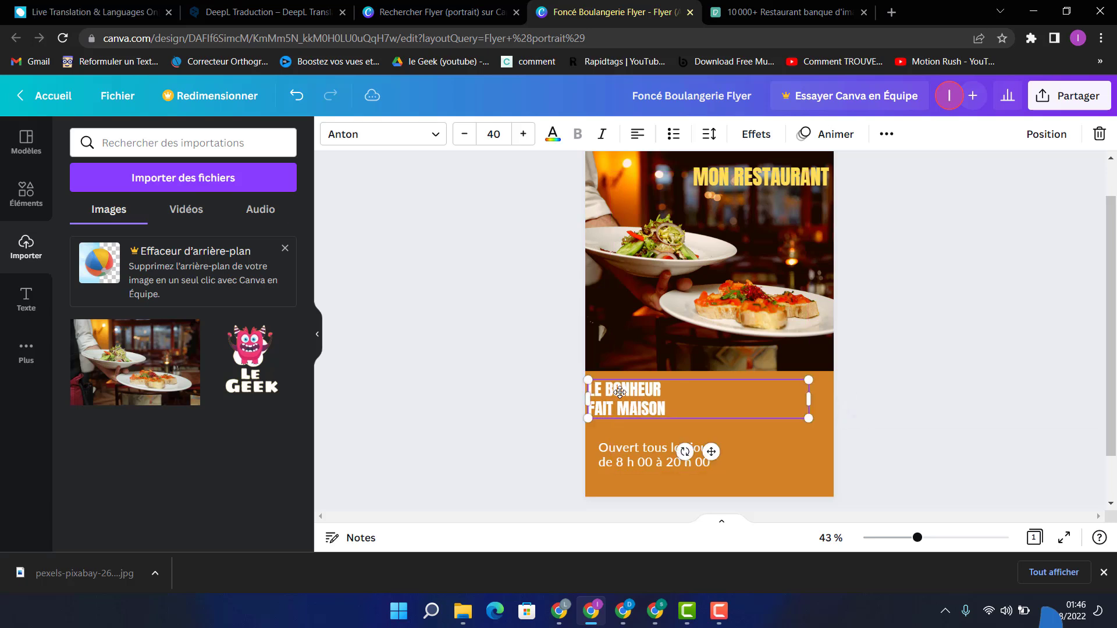
Step: Align the opening hours under the heading and add a "NUMERO" text in the lower-right corner of the orange block
drag(626, 455, 793, 474)
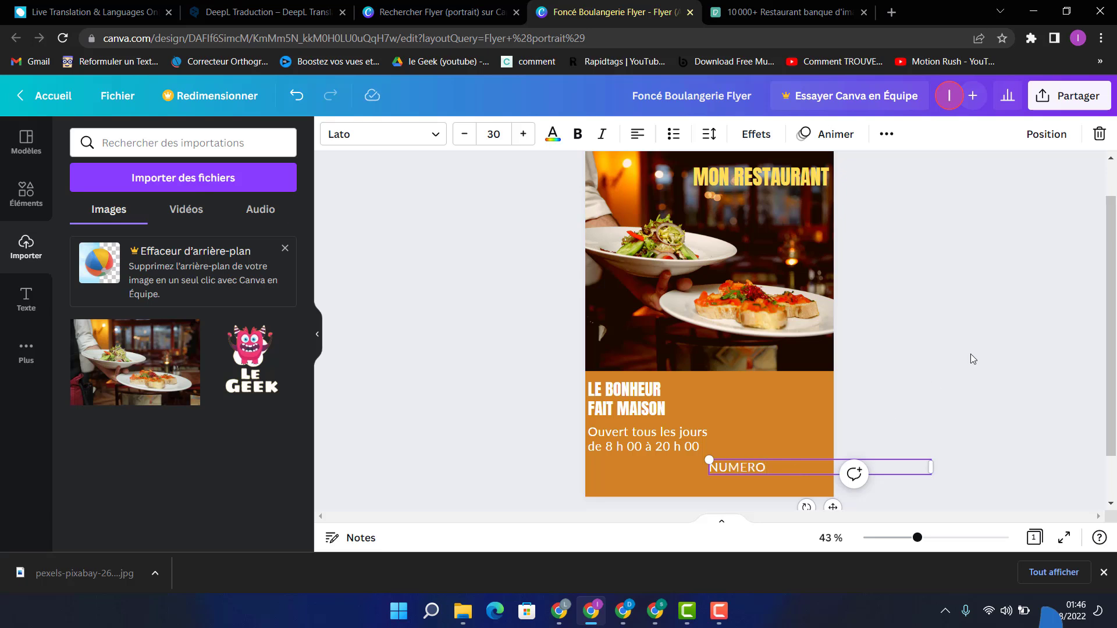
click(909, 350)
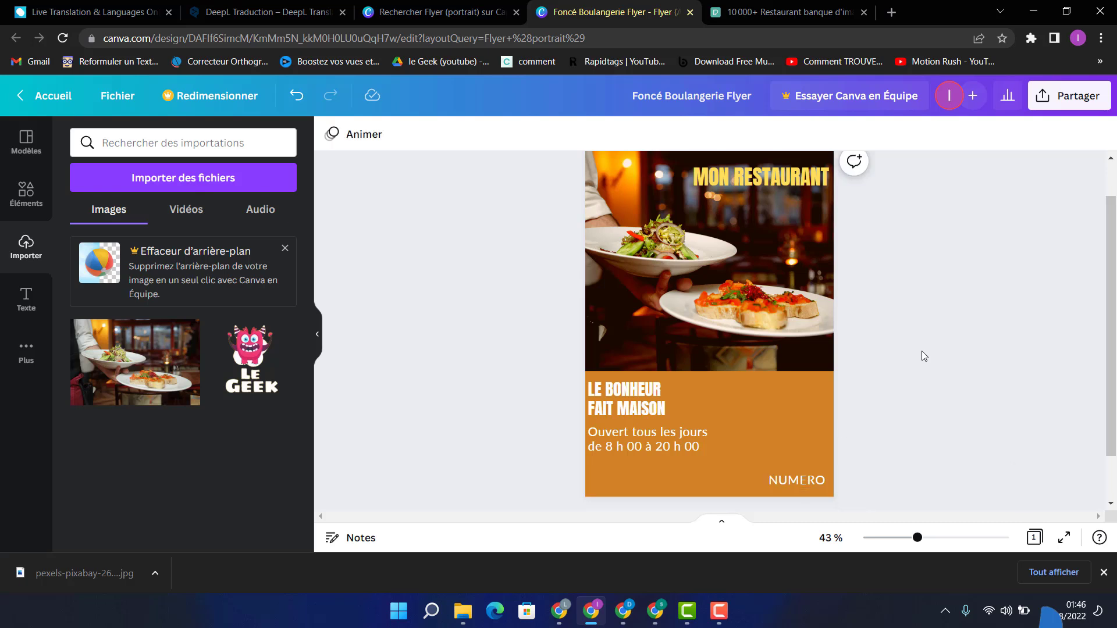
Step: Shift the opening-hours text and the LE BONHEUR FAIT MAISON heading slightly down to space them within the orange block
mouse_move(620, 442)
mouse_down()
mouse_move(621, 463)
mouse_move(620, 454)
mouse_up()
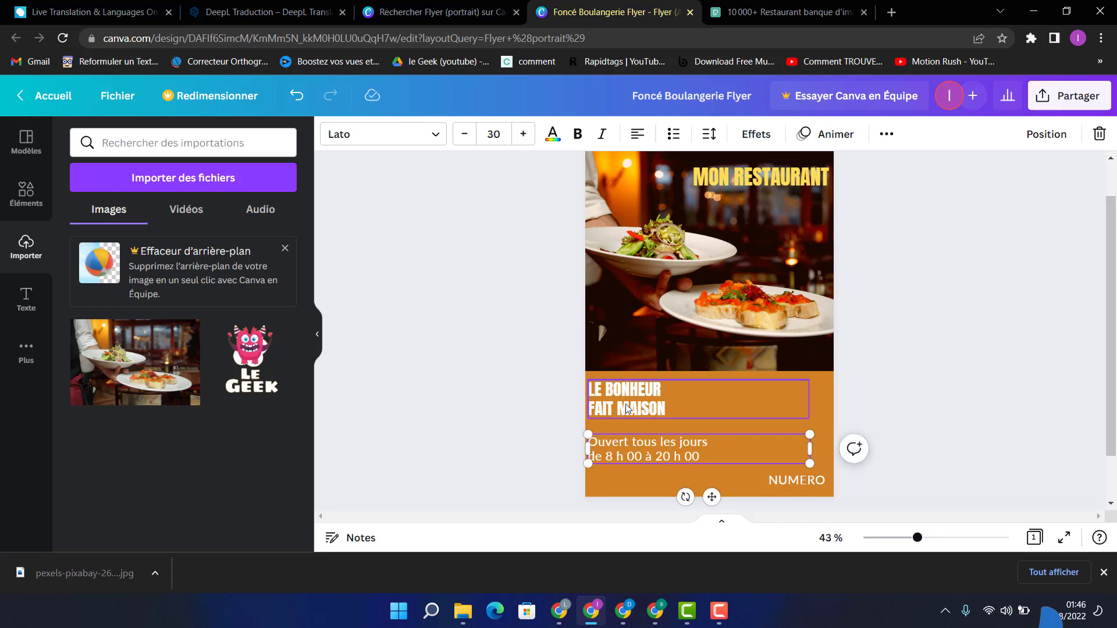
drag(626, 409, 626, 416)
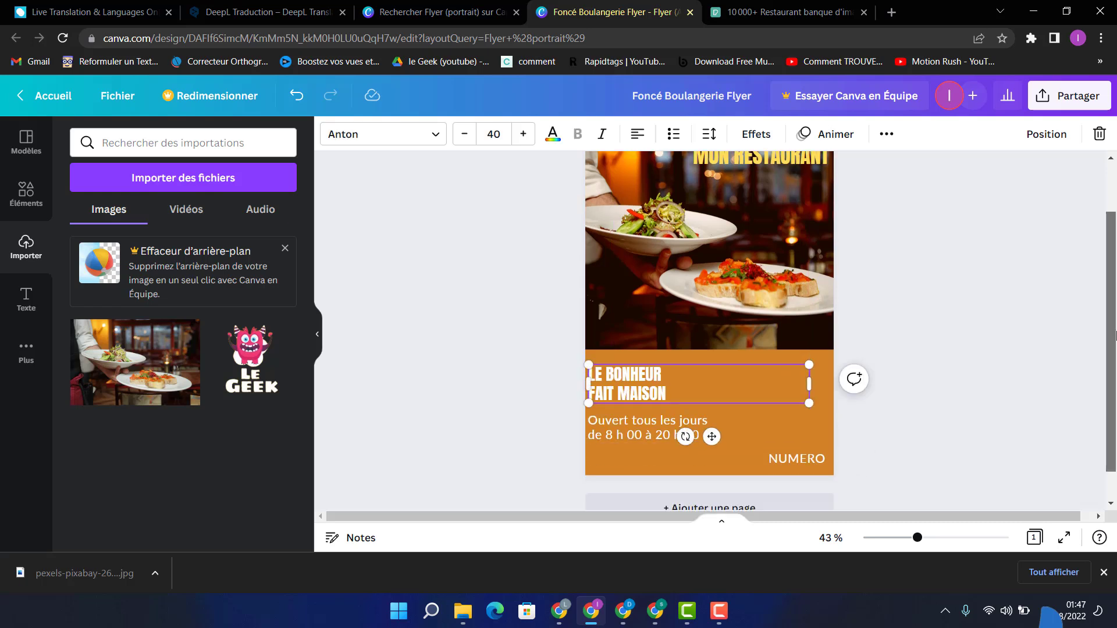
click(1114, 335)
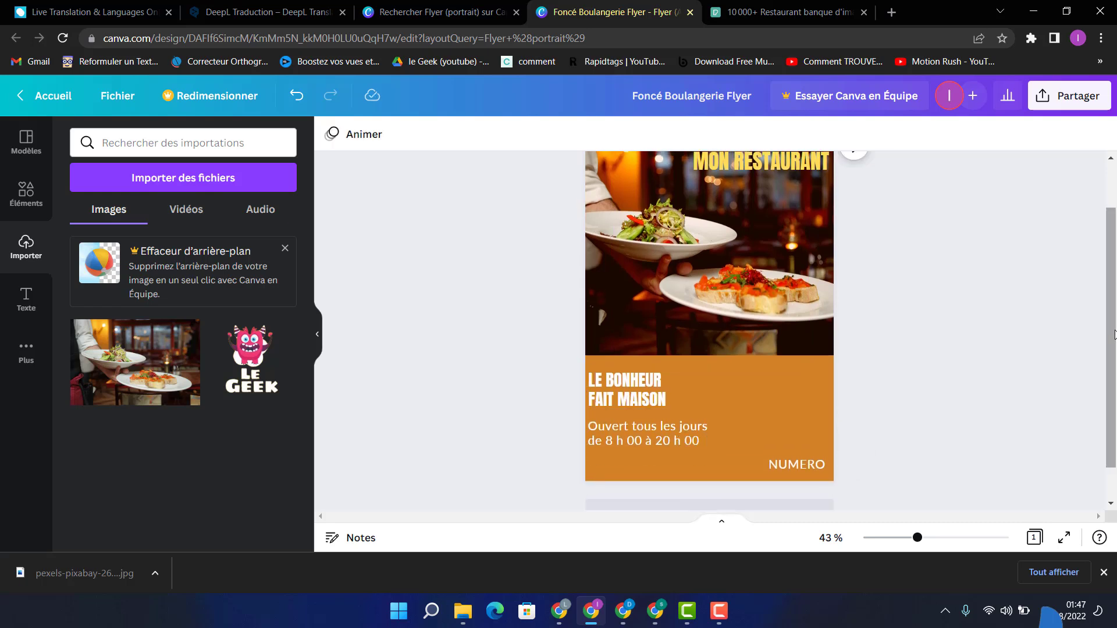
drag(1115, 335, 1113, 278)
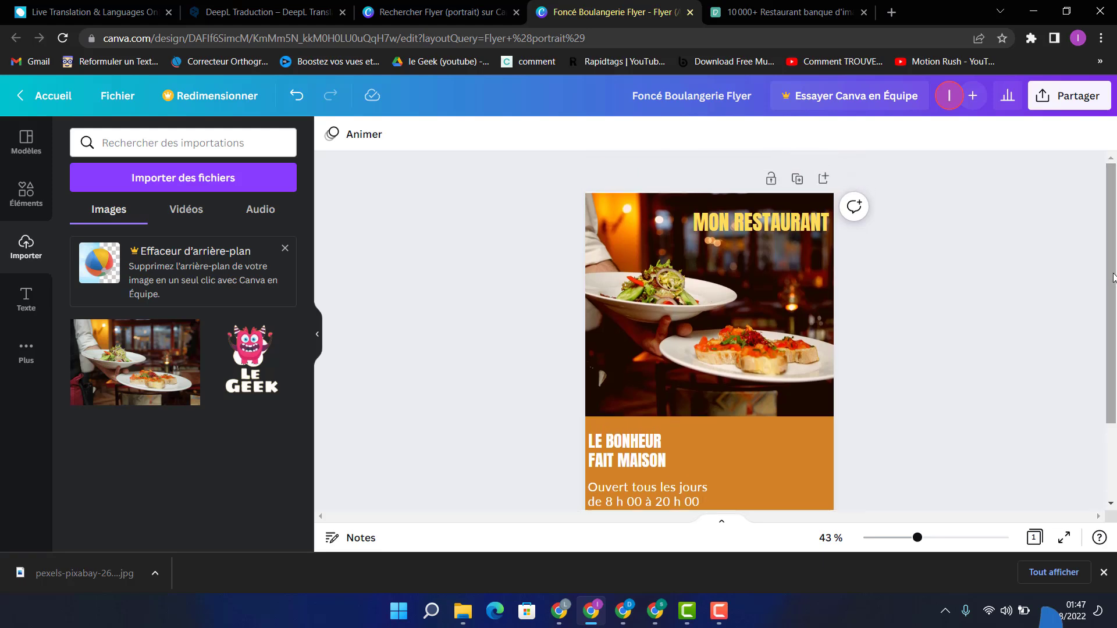
Step: Download the finished flyer as a PNG and open the downloaded file
click(123, 95)
click(117, 96)
scroll(325, 299, down, 2)
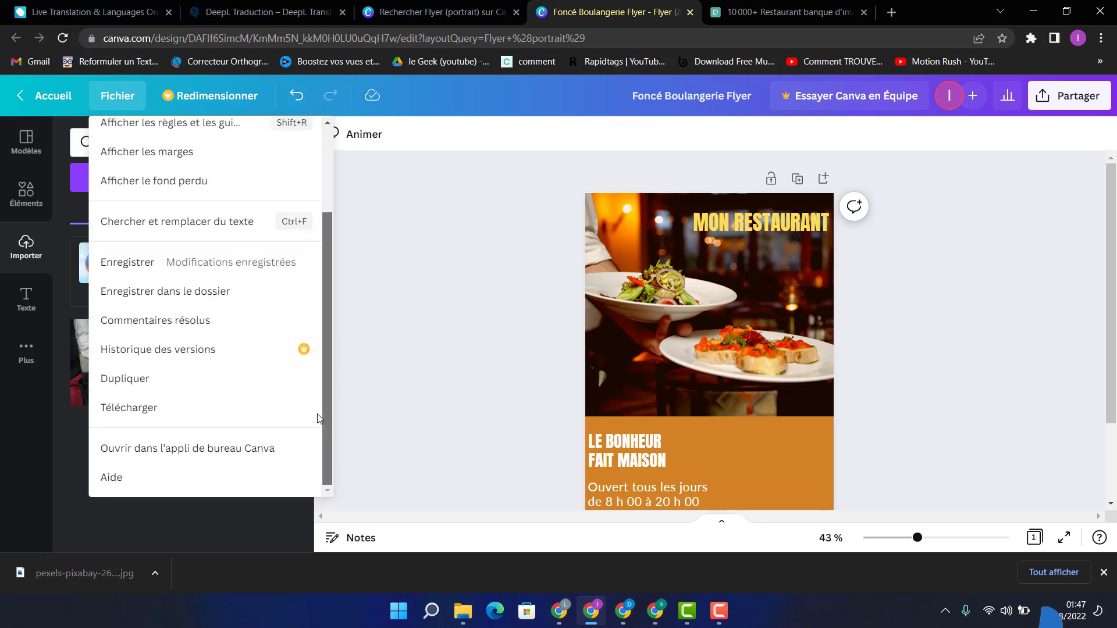
click(139, 413)
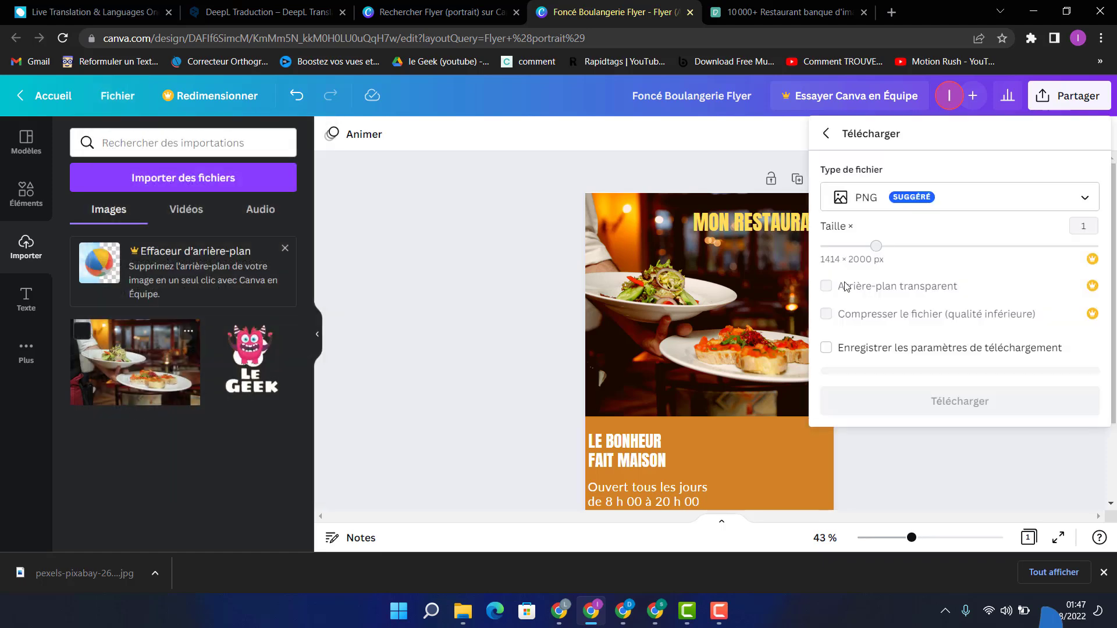
click(1028, 196)
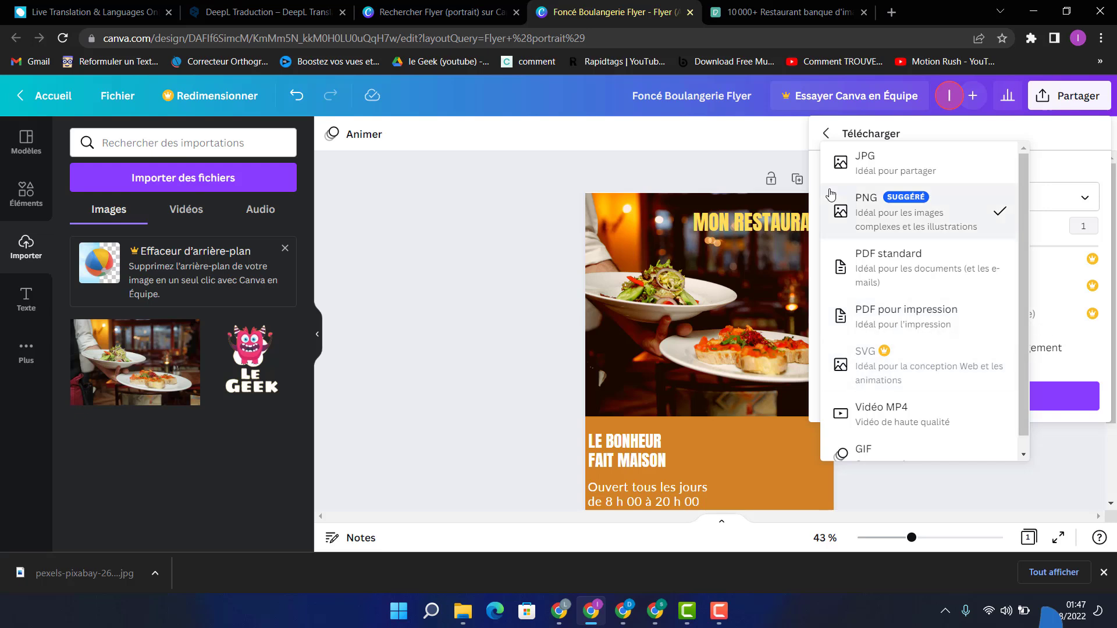
click(884, 218)
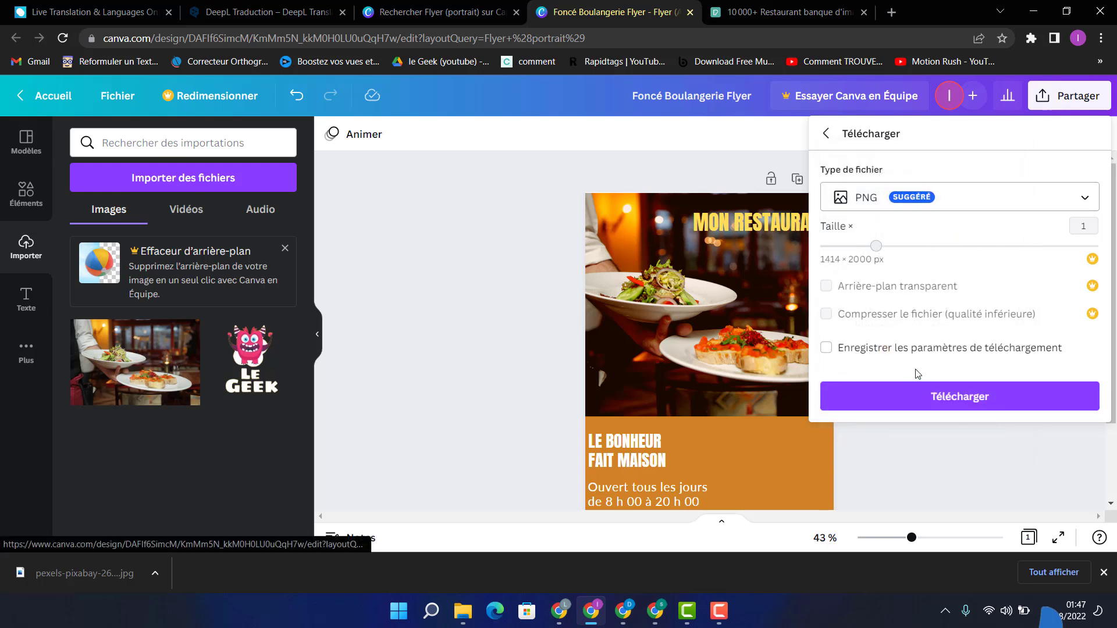
click(909, 395)
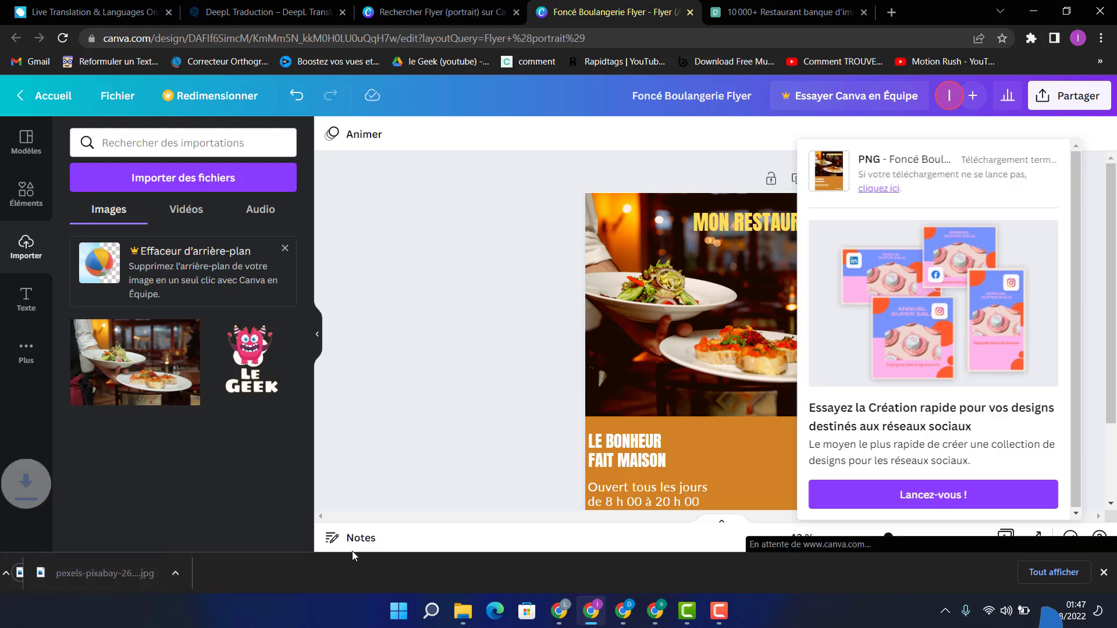
click(68, 574)
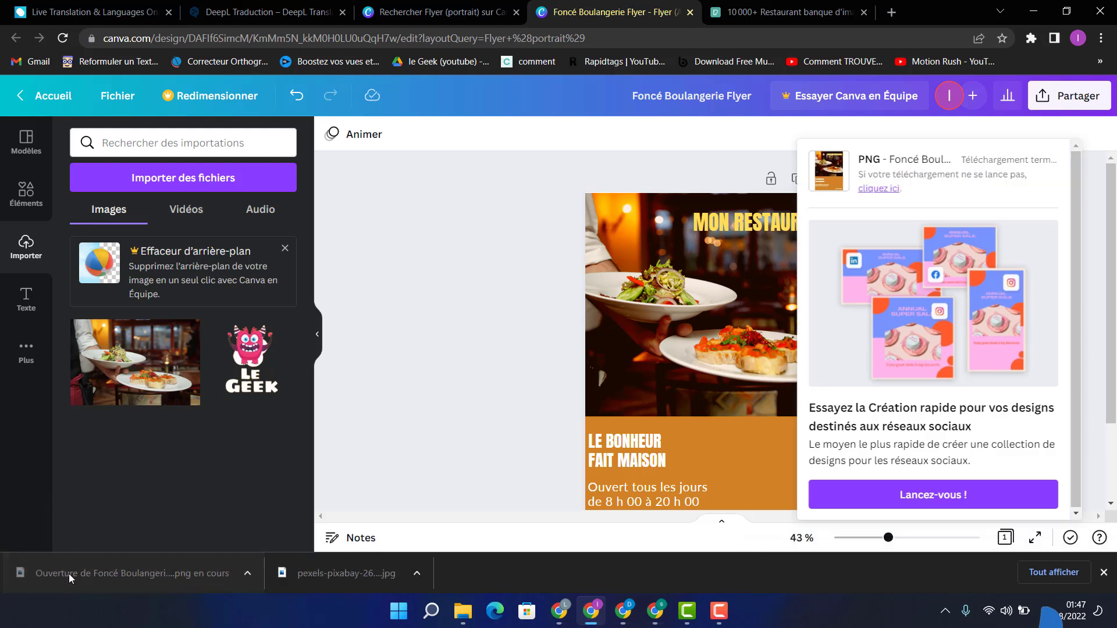